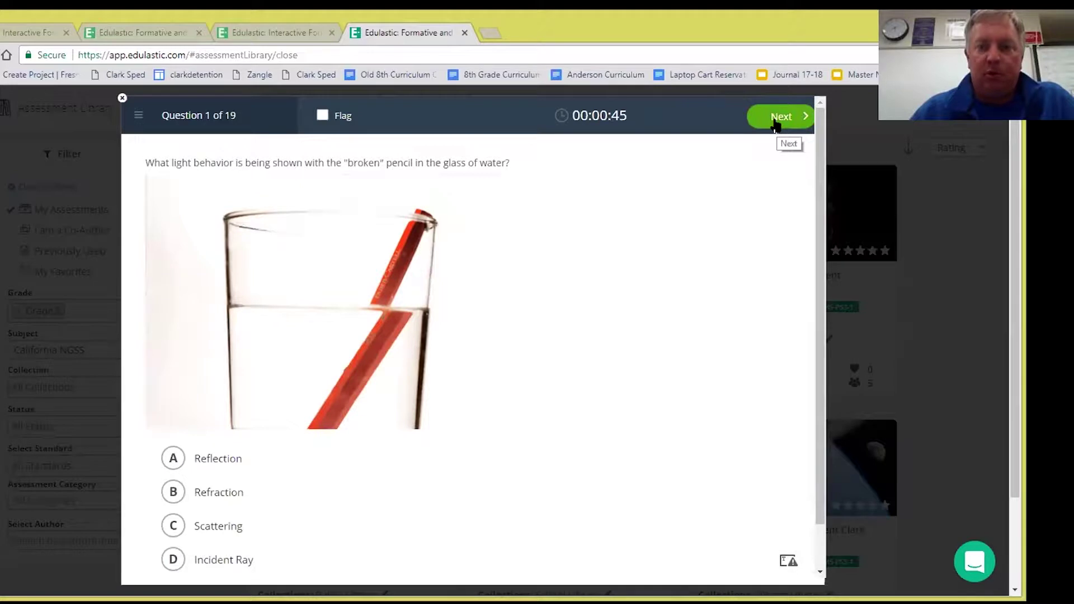
Step: Move past questions 1 and 2 to question 3, which holds the Bending Light simulation
{"action": "left_click", "coordinate": [776, 125]}
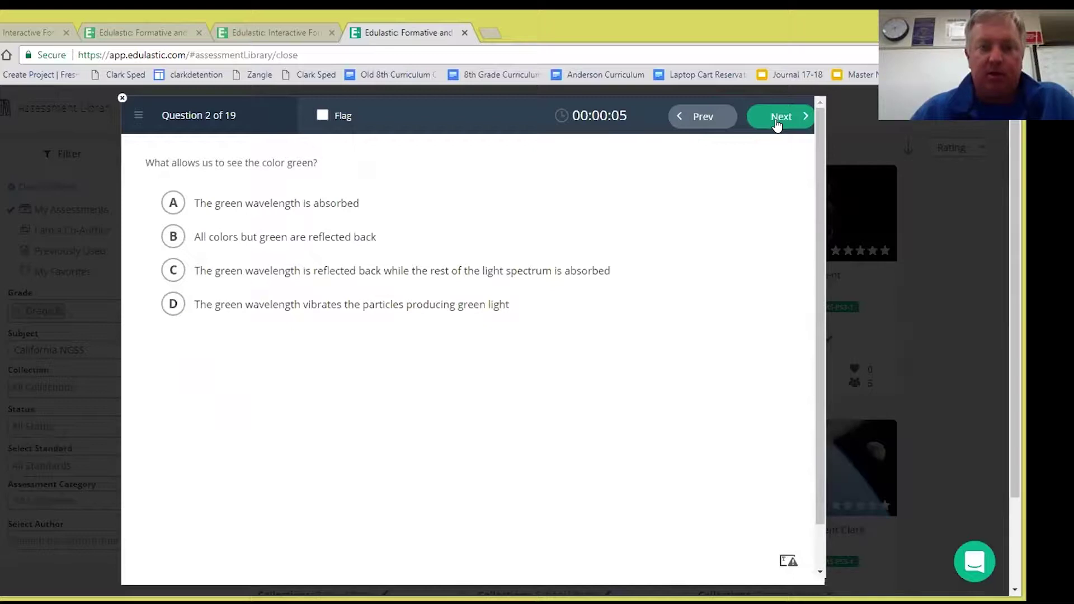
{"action": "left_click", "coordinate": [776, 124]}
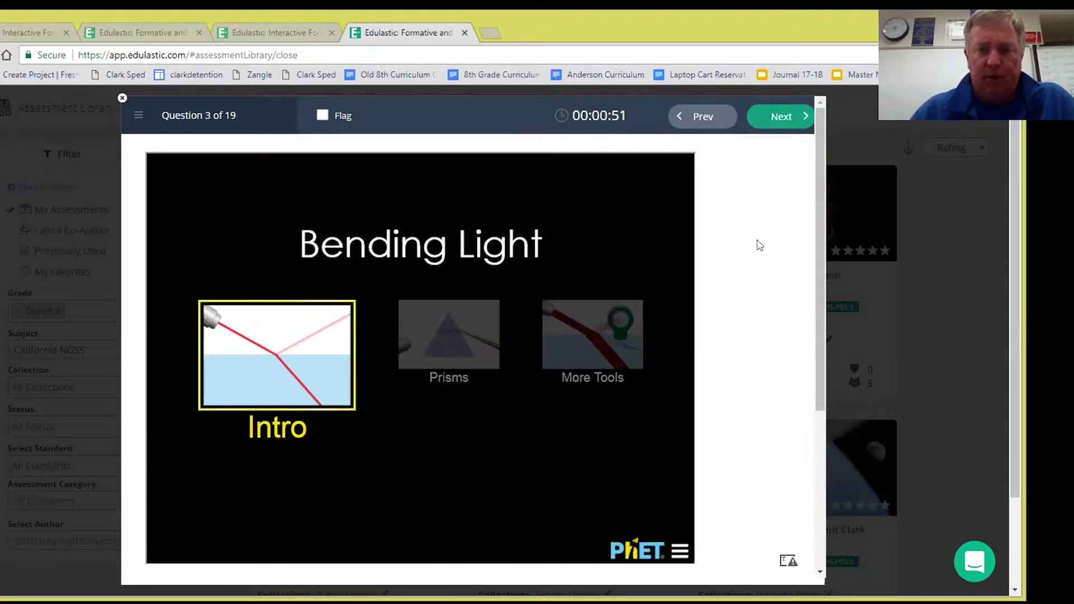
Step: Review question 3's Bending Light simulation and four degree choices, then open the Intro screen
{"action": "scroll", "coordinate": [759, 245], "scroll_direction": "down", "scroll_amount": 3}
{"action": "scroll", "coordinate": [759, 246], "scroll_direction": "up", "scroll_amount": 3}
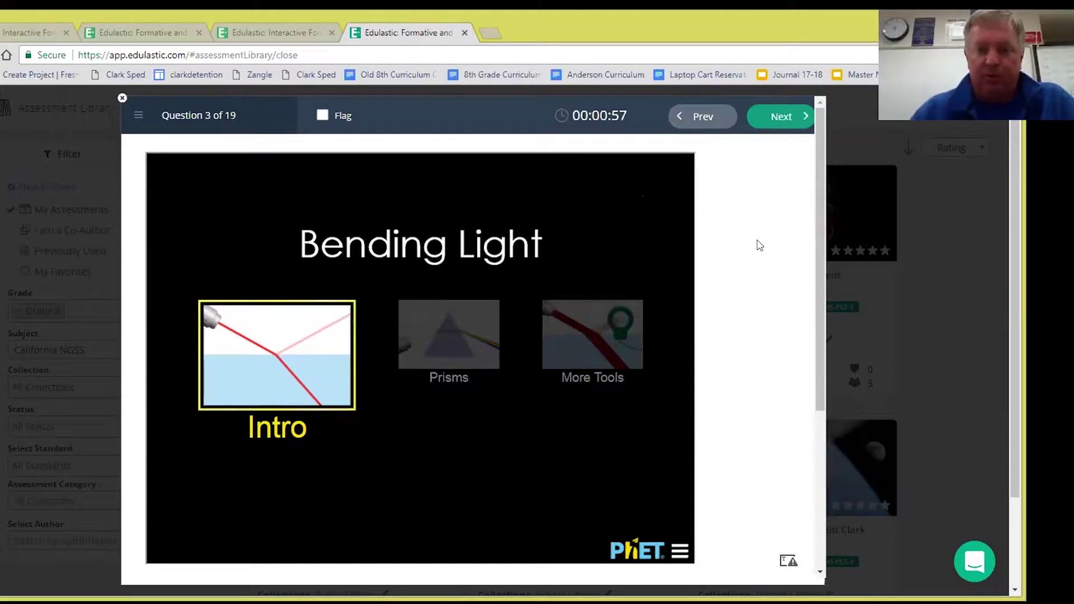
{"action": "scroll", "coordinate": [759, 245], "scroll_direction": "down", "scroll_amount": 1}
{"action": "scroll", "coordinate": [759, 245], "scroll_direction": "up", "scroll_amount": 1}
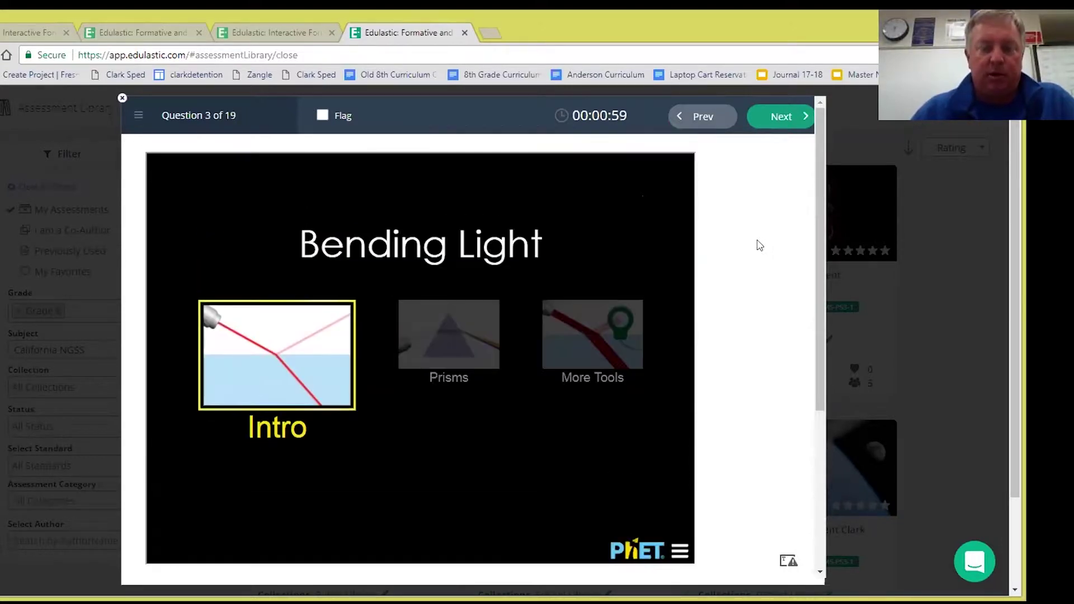
{"action": "scroll", "coordinate": [759, 246], "scroll_direction": "down", "scroll_amount": 1}
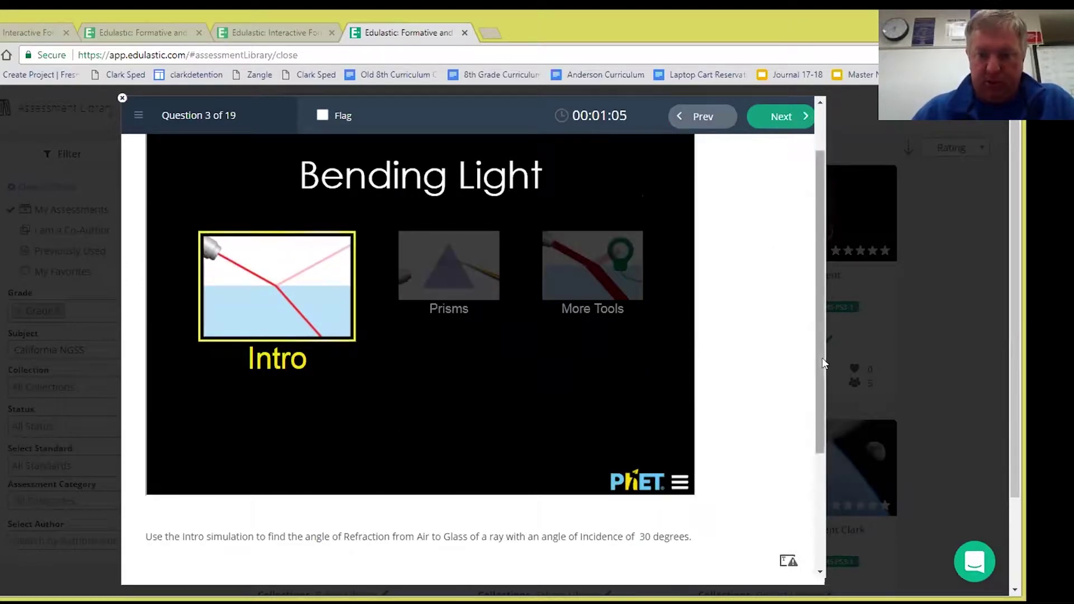
{"action": "mouse_move", "coordinate": [820, 357]}
{"action": "left_mouse_down"}
{"action": "mouse_move", "coordinate": [822, 434]}
{"action": "mouse_move", "coordinate": [815, 388]}
{"action": "left_mouse_up"}
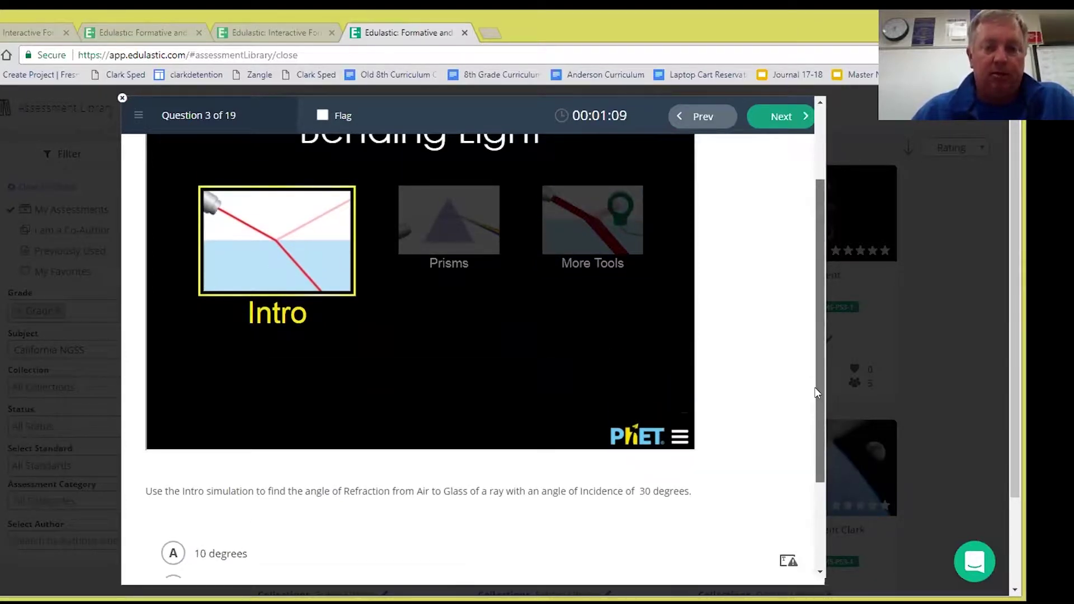
{"action": "left_click_drag", "start_coordinate": [815, 387], "coordinate": [821, 492]}
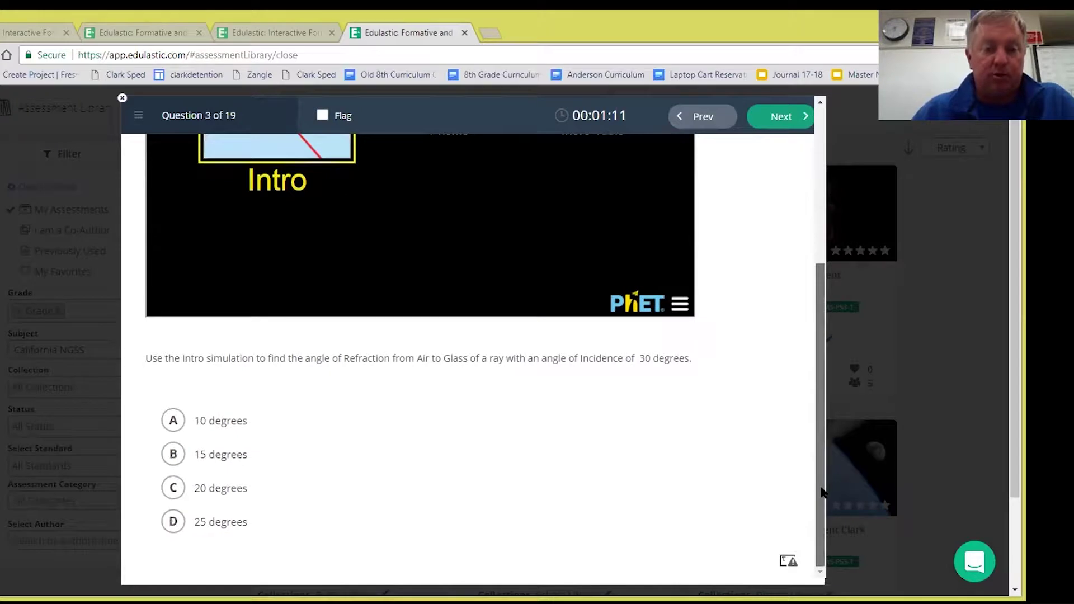
{"action": "mouse_move", "coordinate": [821, 492]}
{"action": "left_mouse_down"}
{"action": "mouse_move", "coordinate": [814, 344]}
{"action": "mouse_move", "coordinate": [820, 473]}
{"action": "left_mouse_up"}
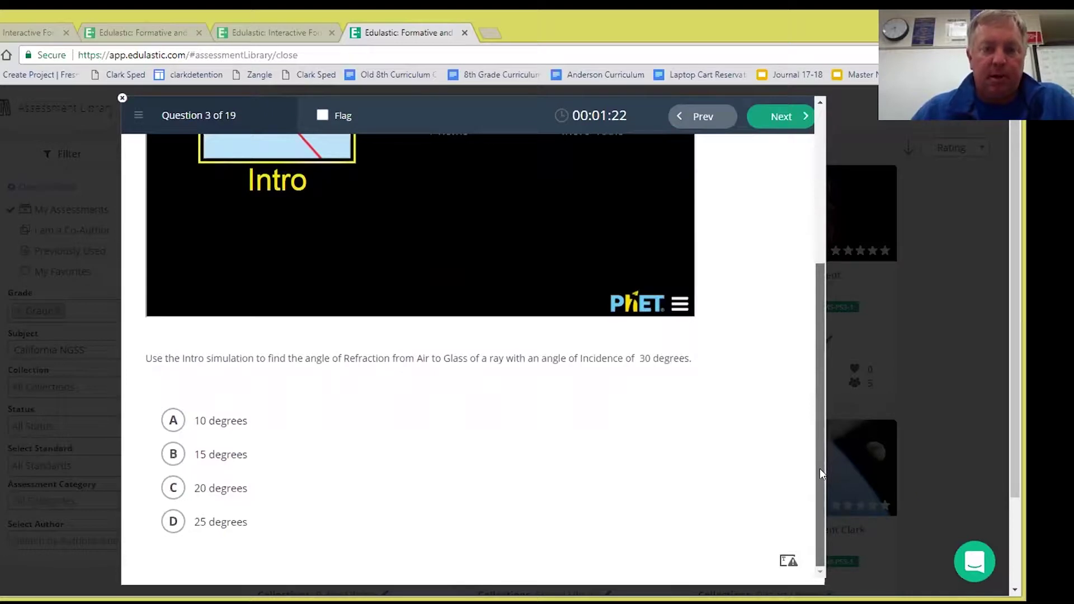
{"action": "left_click_drag", "start_coordinate": [820, 472], "coordinate": [828, 369]}
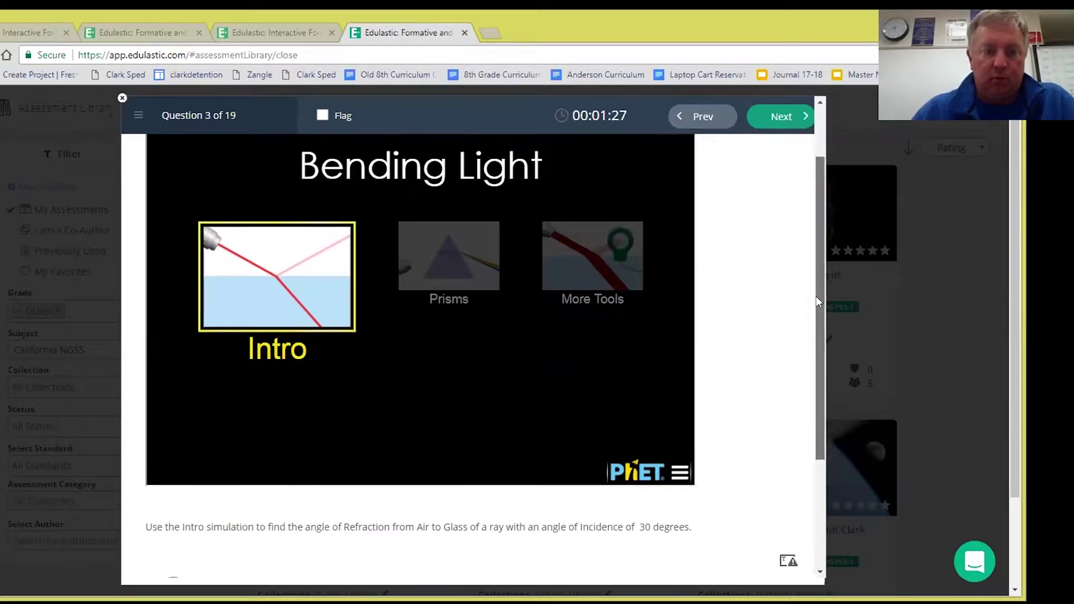
{"action": "left_click_drag", "start_coordinate": [815, 296], "coordinate": [823, 395]}
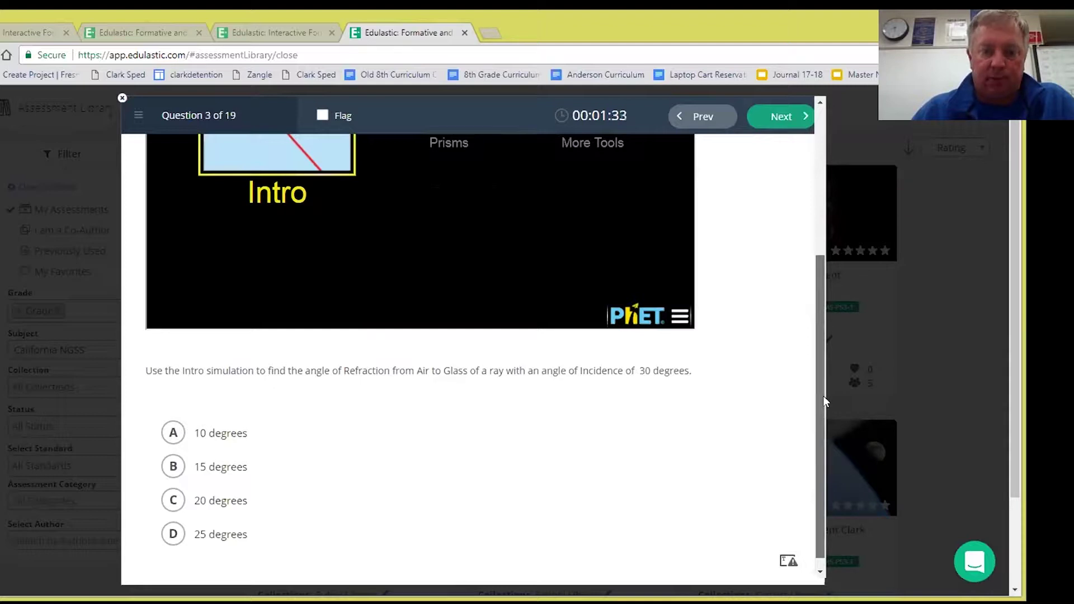
{"action": "left_click_drag", "start_coordinate": [824, 395], "coordinate": [818, 261]}
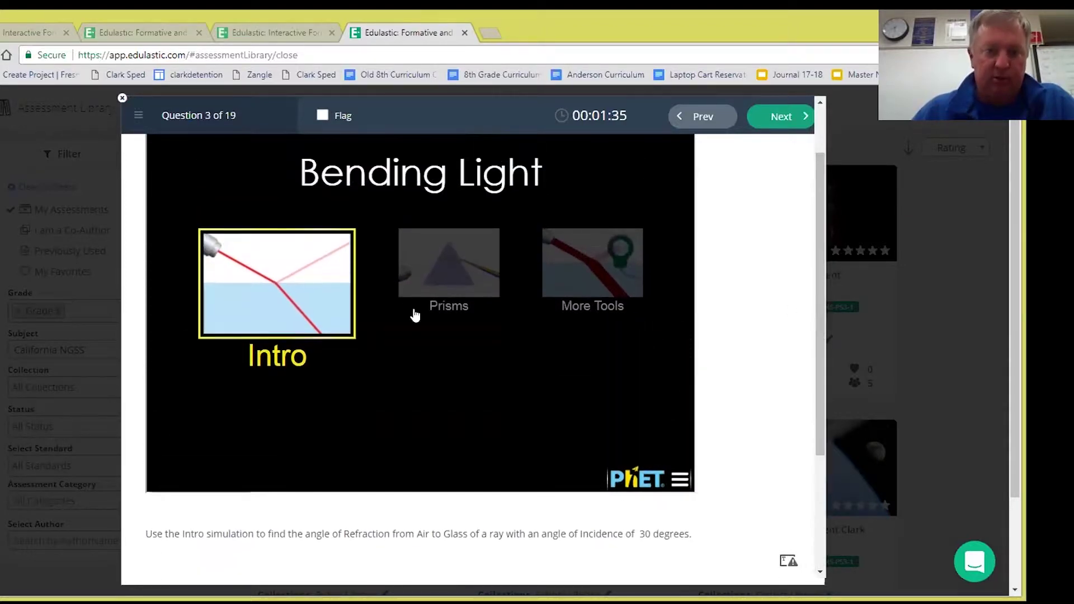
{"action": "left_click", "coordinate": [299, 292]}
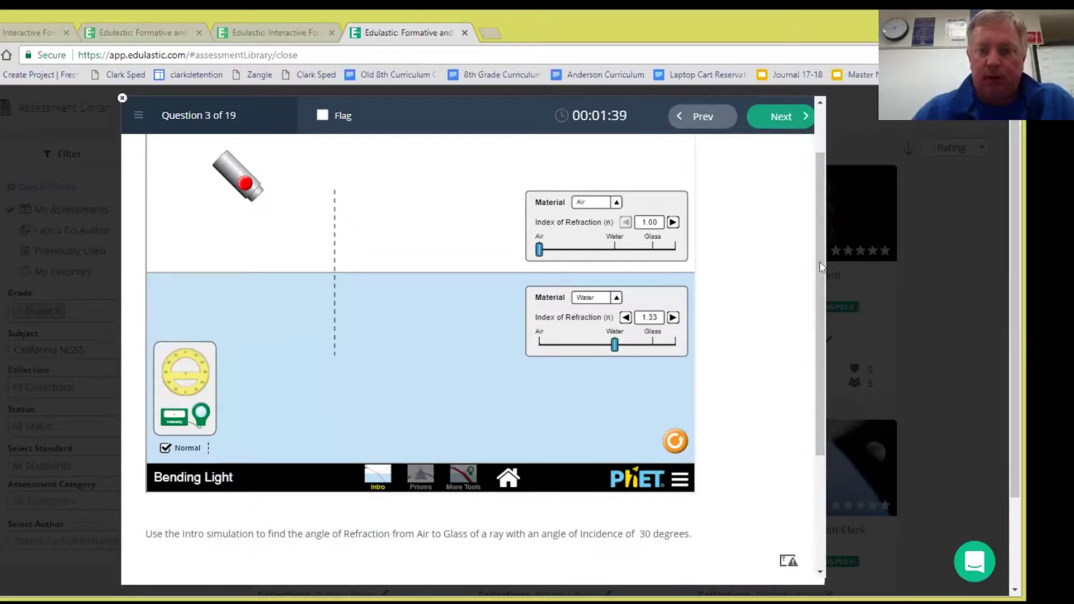
Step: Center the protractor on the boundary's normal line and turn on the laser
{"action": "left_click_drag", "start_coordinate": [820, 262], "coordinate": [820, 226]}
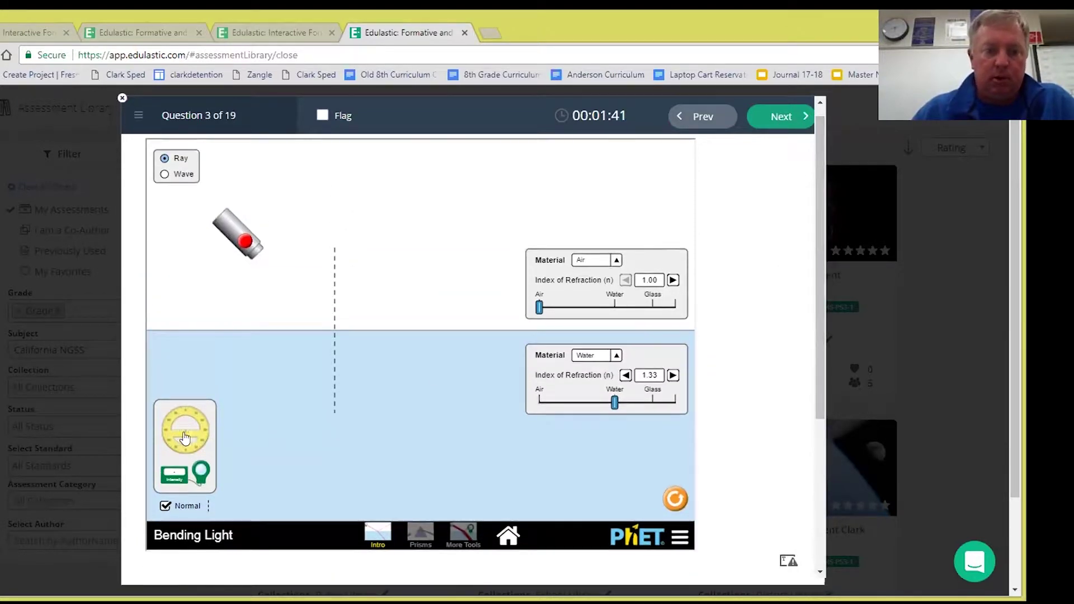
{"action": "mouse_move", "coordinate": [184, 431]}
{"action": "left_mouse_down"}
{"action": "mouse_move", "coordinate": [348, 325]}
{"action": "mouse_move", "coordinate": [335, 335]}
{"action": "left_mouse_up"}
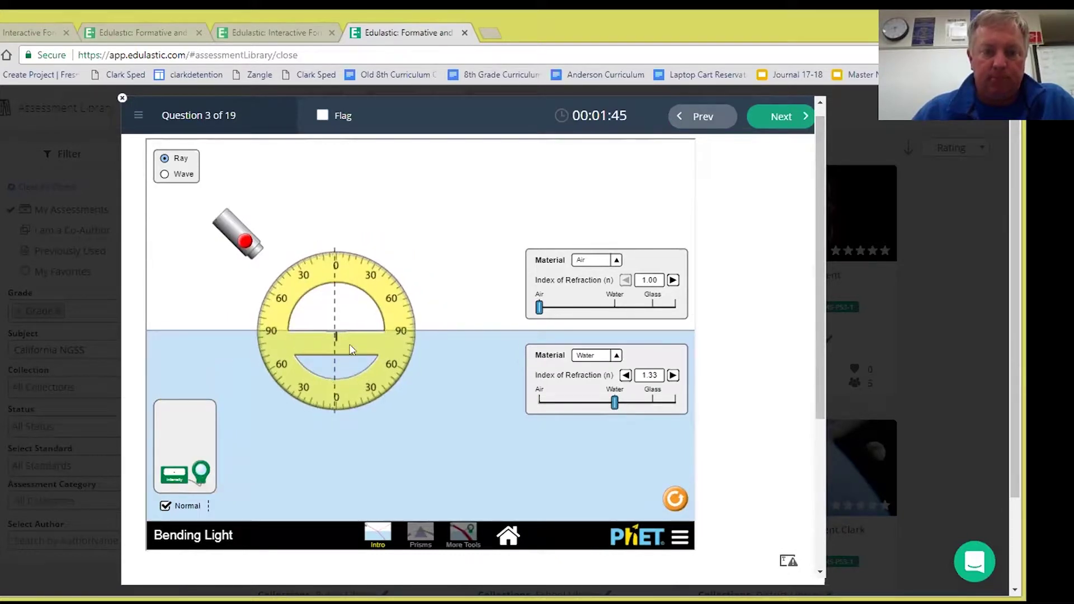
{"action": "left_click_drag", "start_coordinate": [356, 354], "coordinate": [354, 352]}
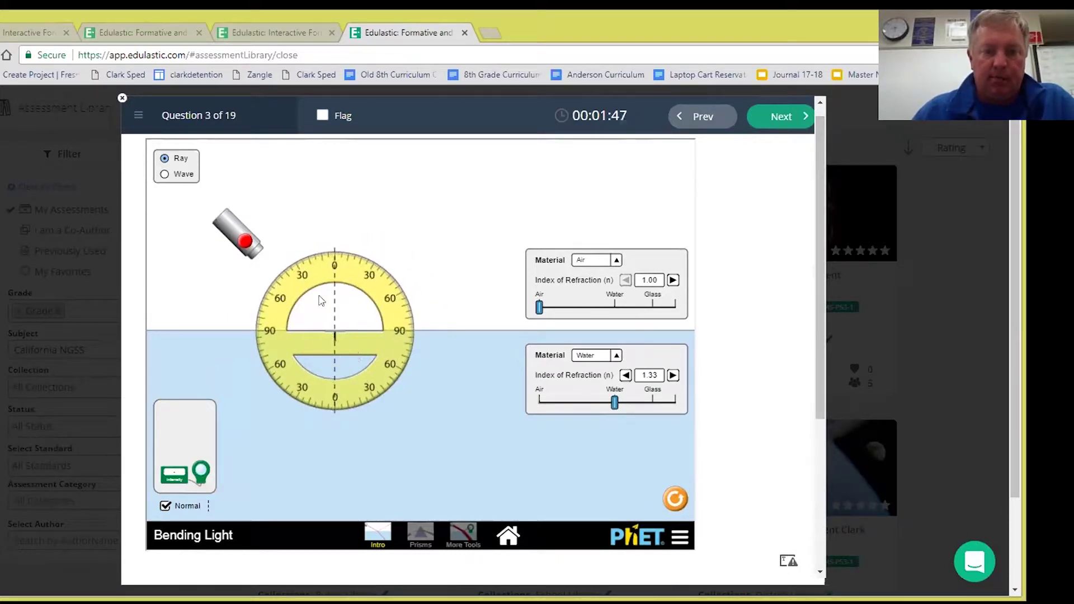
{"action": "left_click", "coordinate": [244, 241]}
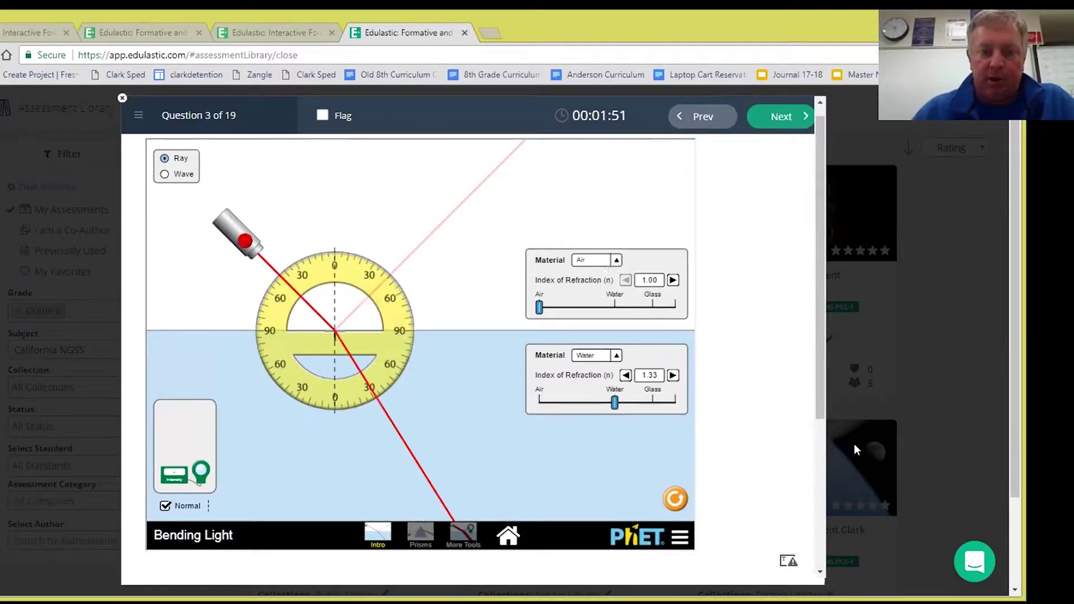
Step: Make the lower medium Glass (index 1.50)
{"action": "scroll", "coordinate": [815, 401], "scroll_direction": "down", "scroll_amount": 3}
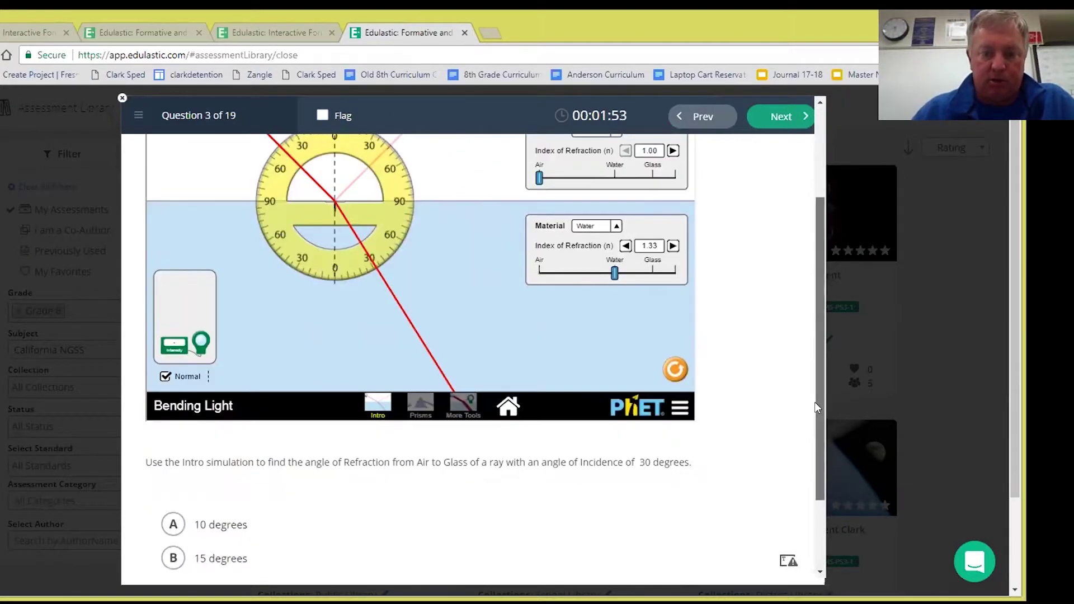
{"action": "scroll", "coordinate": [814, 384], "scroll_direction": "up", "scroll_amount": 1}
{"action": "scroll", "coordinate": [814, 389], "scroll_direction": "up", "scroll_amount": 1}
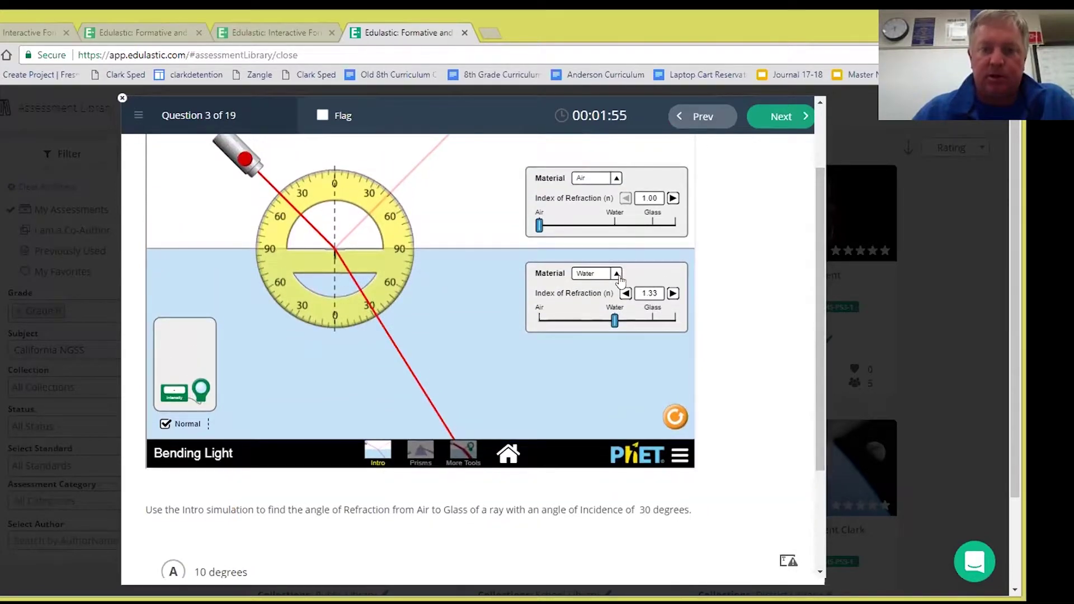
{"action": "left_click", "coordinate": [616, 178]}
{"action": "left_click", "coordinate": [594, 235]}
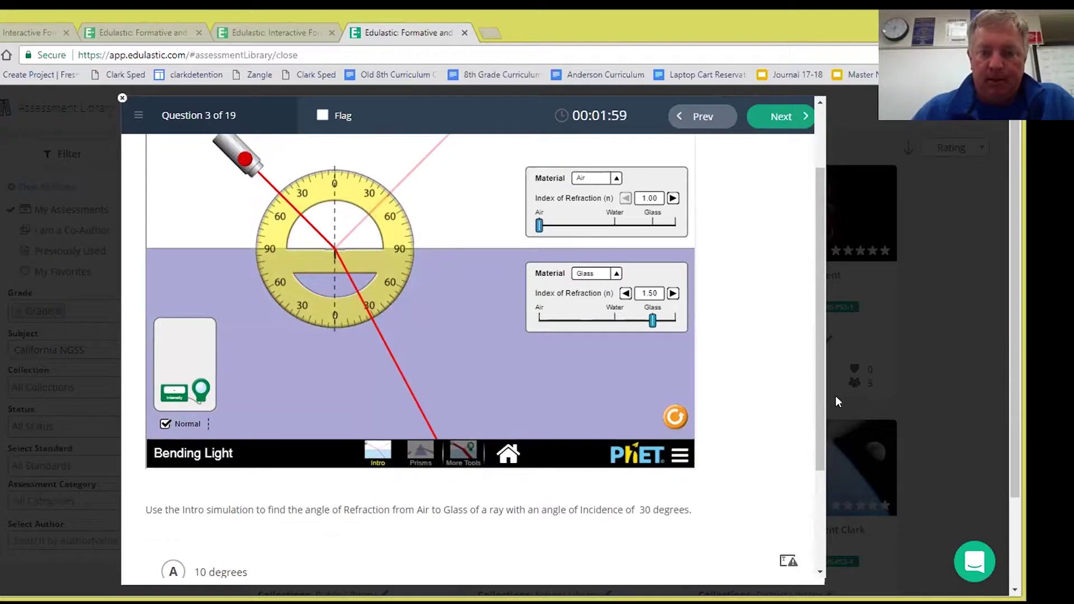
Step: Tilt the laser to about 30° incidence
{"action": "left_click_drag", "start_coordinate": [820, 391], "coordinate": [817, 422]}
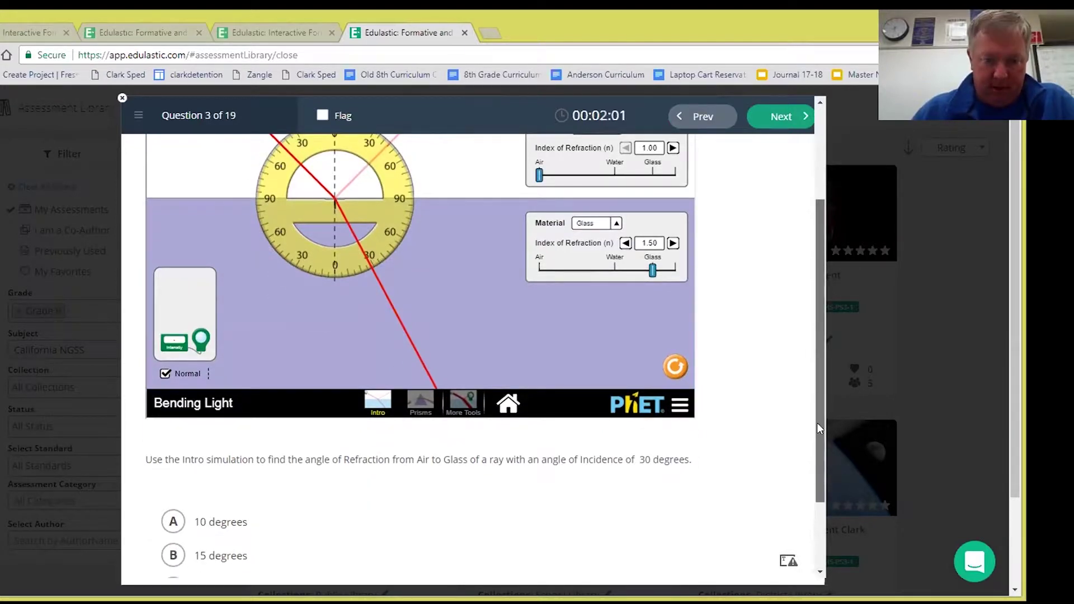
{"action": "left_click_drag", "start_coordinate": [817, 428], "coordinate": [820, 360]}
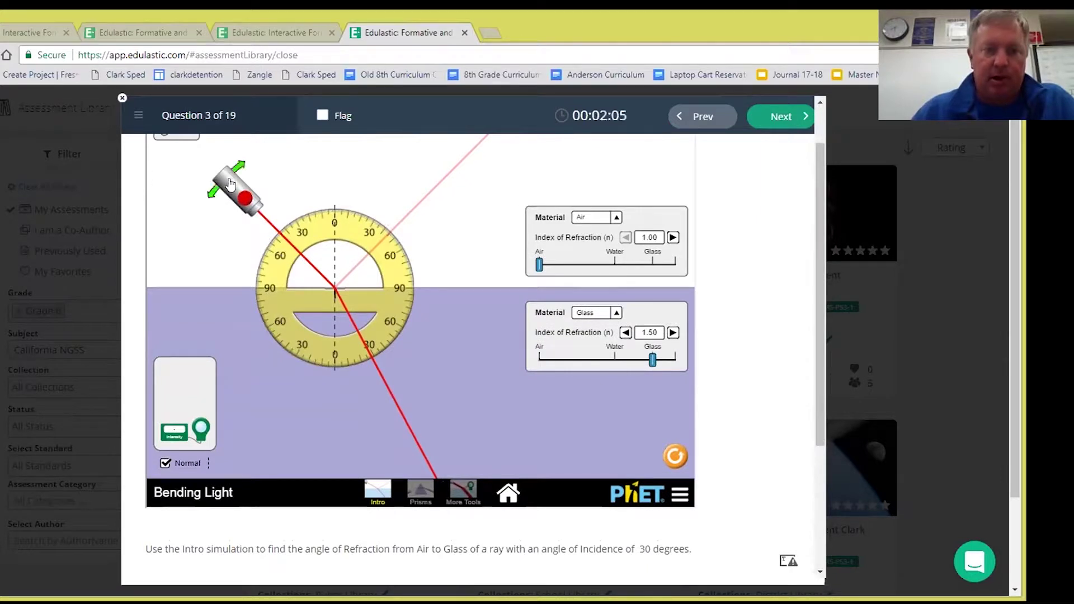
{"action": "left_click_drag", "start_coordinate": [241, 193], "coordinate": [266, 172]}
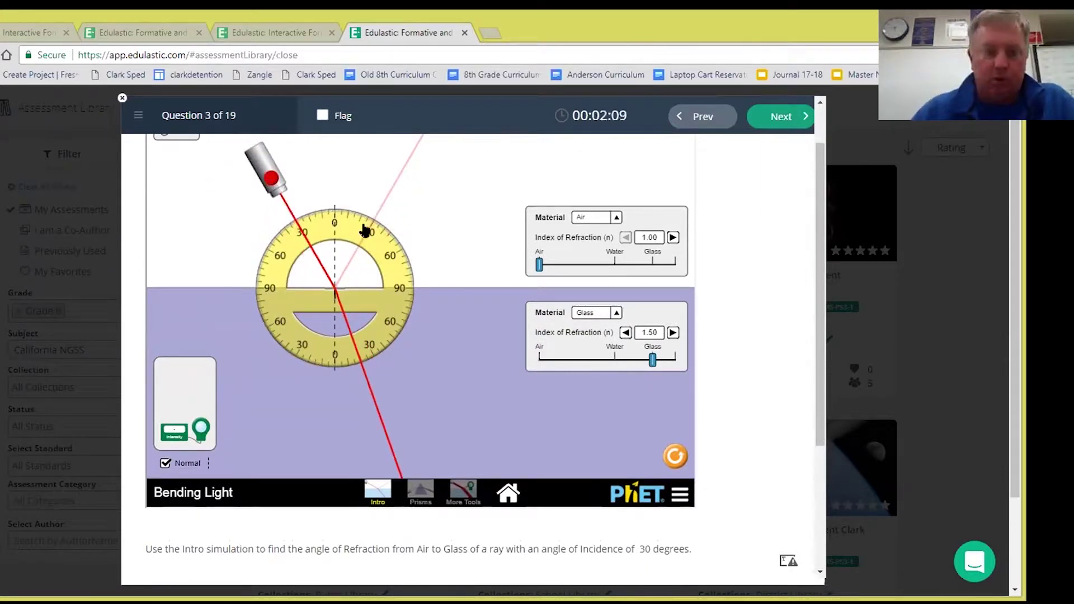
Step: Select 20 degrees as question 3's refraction-angle answer
{"action": "left_click_drag", "start_coordinate": [820, 270], "coordinate": [820, 329]}
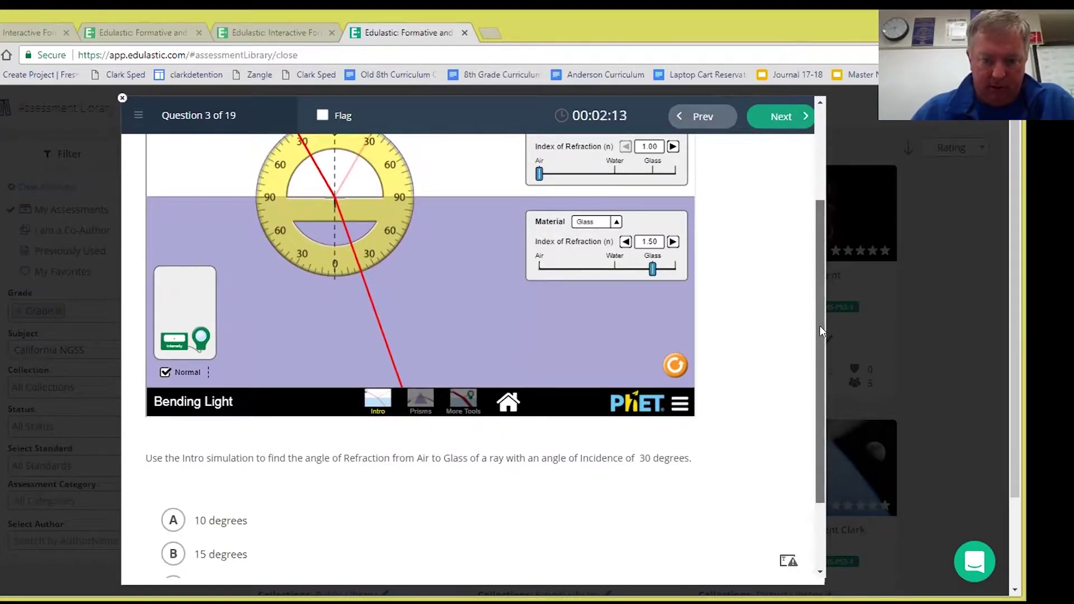
{"action": "left_click_drag", "start_coordinate": [820, 326], "coordinate": [818, 263]}
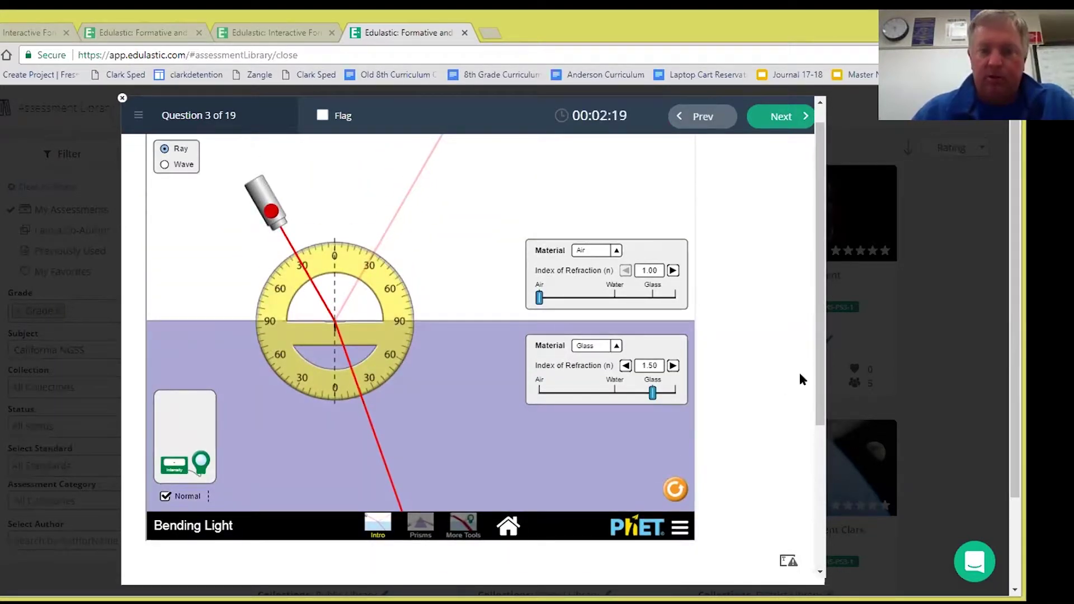
{"action": "left_click_drag", "start_coordinate": [818, 431], "coordinate": [819, 570]}
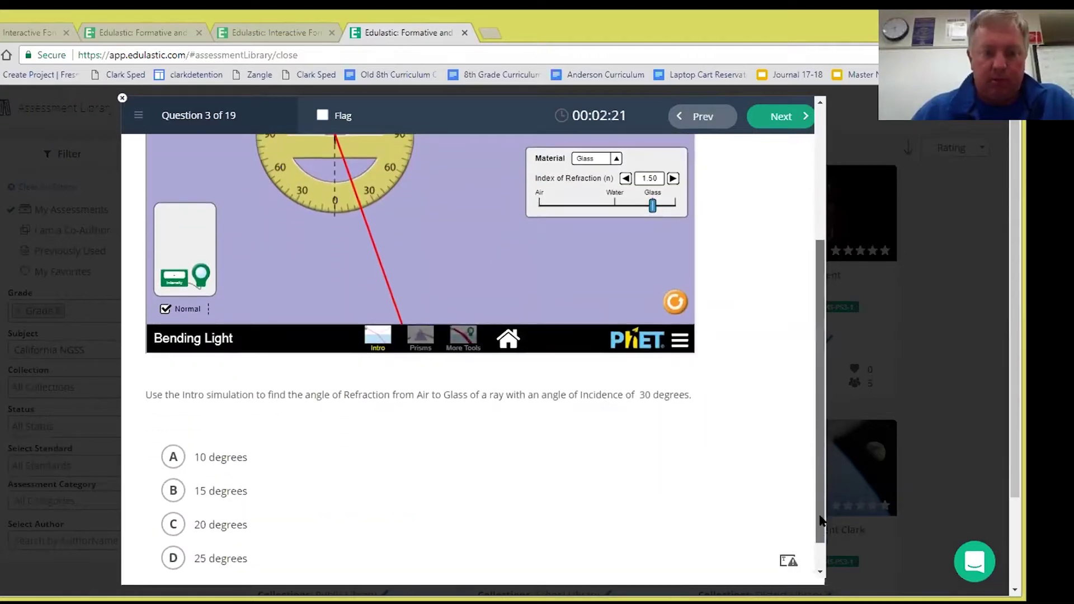
{"action": "left_click", "coordinate": [162, 489]}
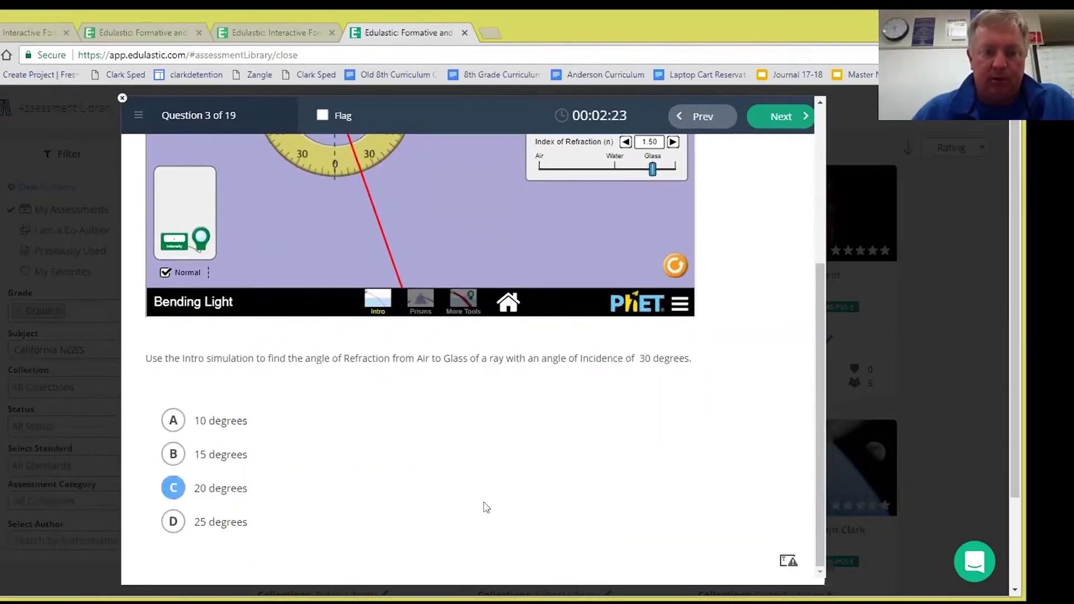
{"action": "left_click_drag", "start_coordinate": [820, 452], "coordinate": [816, 156]}
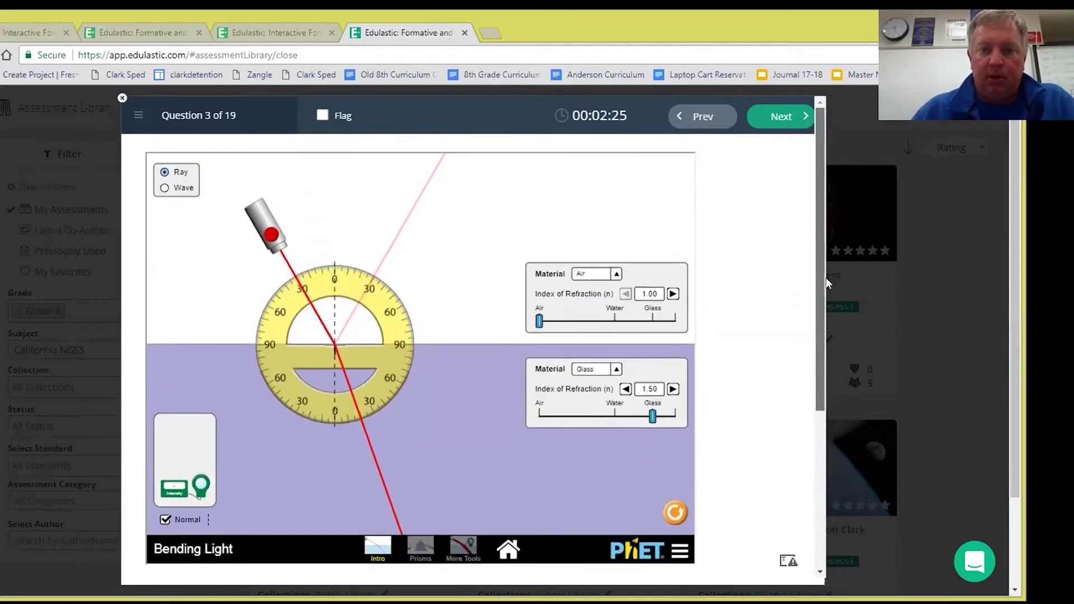
Step: Move on to question 4 and scroll through it
{"action": "left_click", "coordinate": [754, 116]}
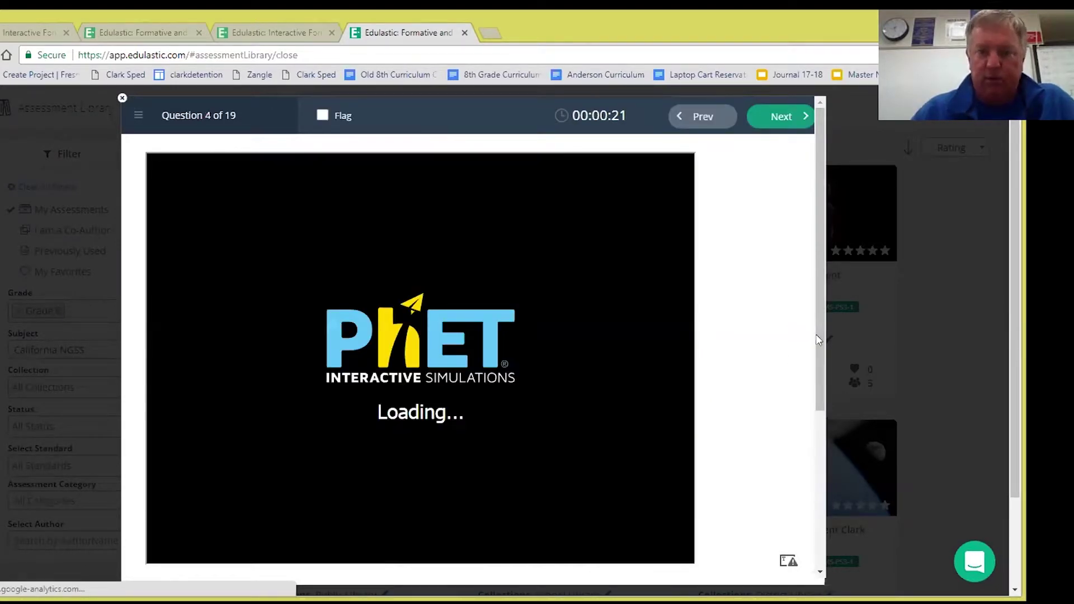
{"action": "left_click_drag", "start_coordinate": [817, 336], "coordinate": [824, 499]}
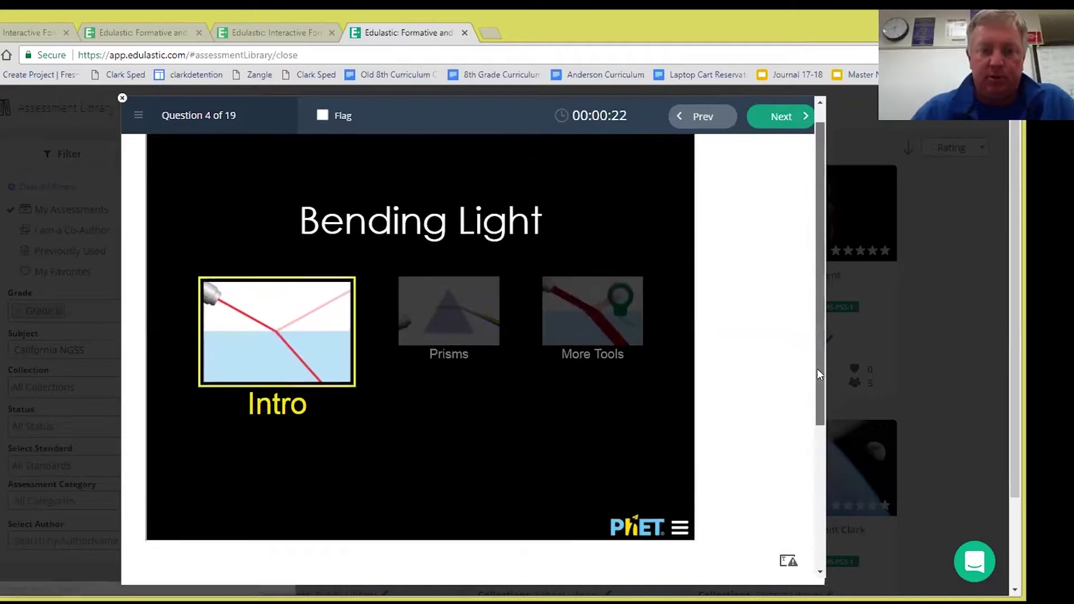
{"action": "scroll", "coordinate": [823, 494], "scroll_direction": "down", "scroll_amount": 1}
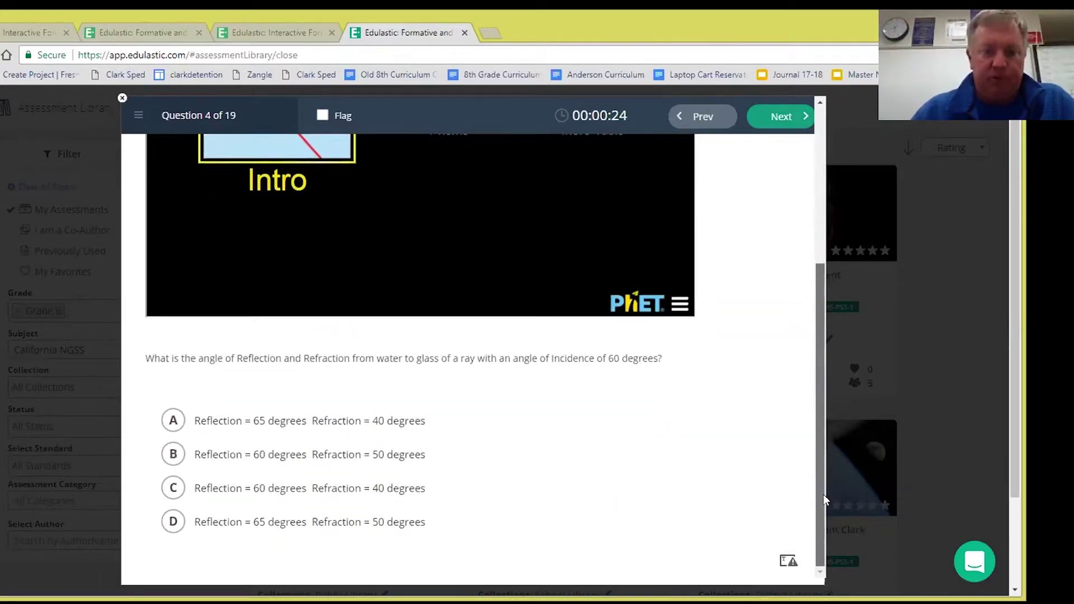
{"action": "mouse_move", "coordinate": [821, 495]}
{"action": "left_mouse_down"}
{"action": "mouse_move", "coordinate": [820, 454]}
{"action": "mouse_move", "coordinate": [817, 486]}
{"action": "left_mouse_up"}
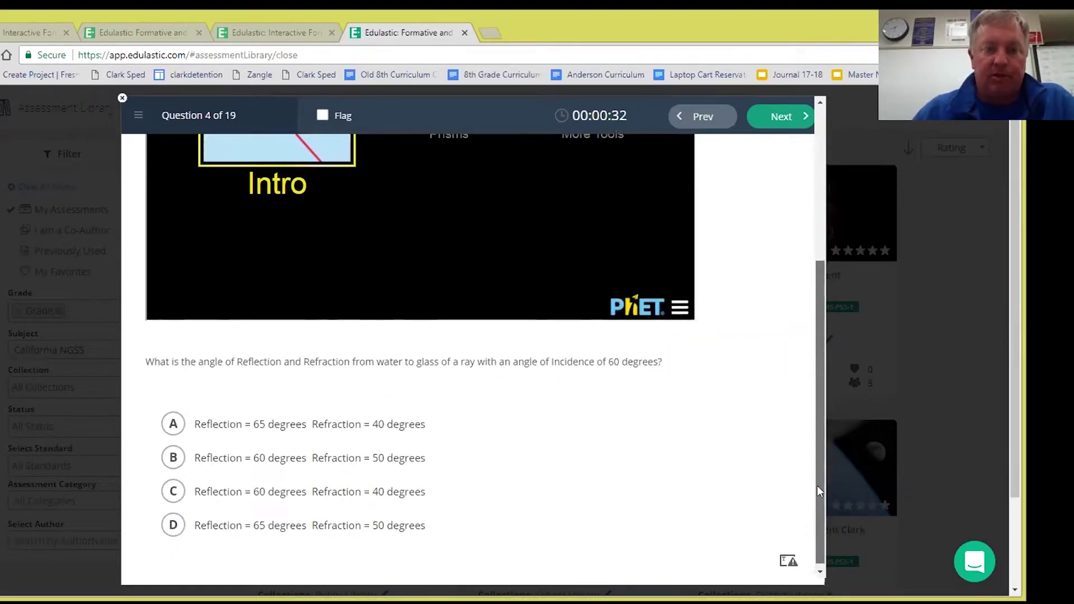
{"action": "left_click_drag", "start_coordinate": [818, 491], "coordinate": [825, 388]}
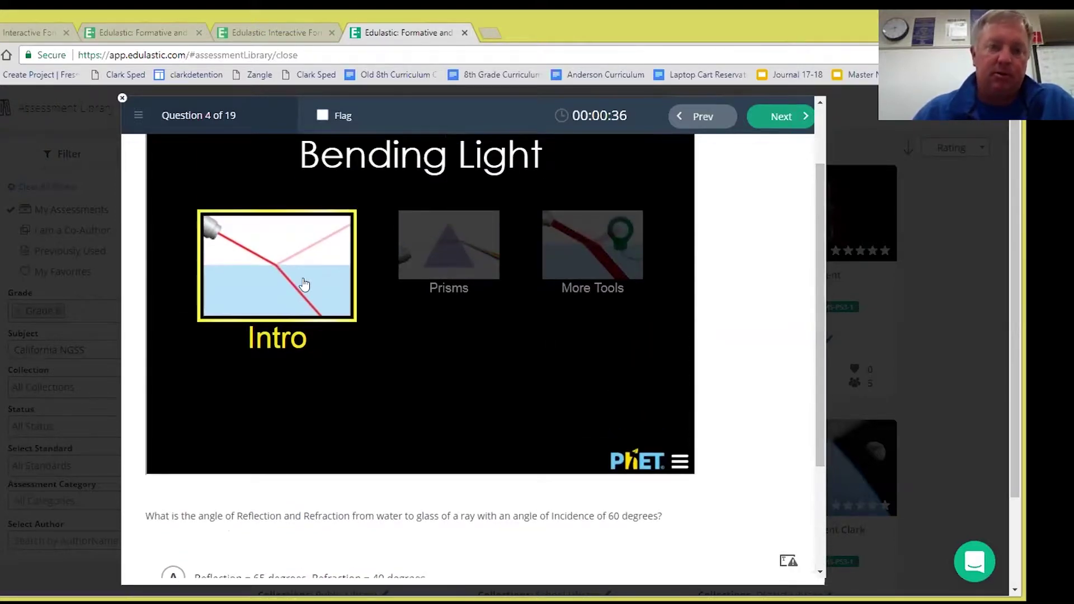
Step: On the Prisms screen, put a glass circle into the laser beam
{"action": "left_click", "coordinate": [445, 260]}
{"action": "left_click", "coordinate": [445, 259]}
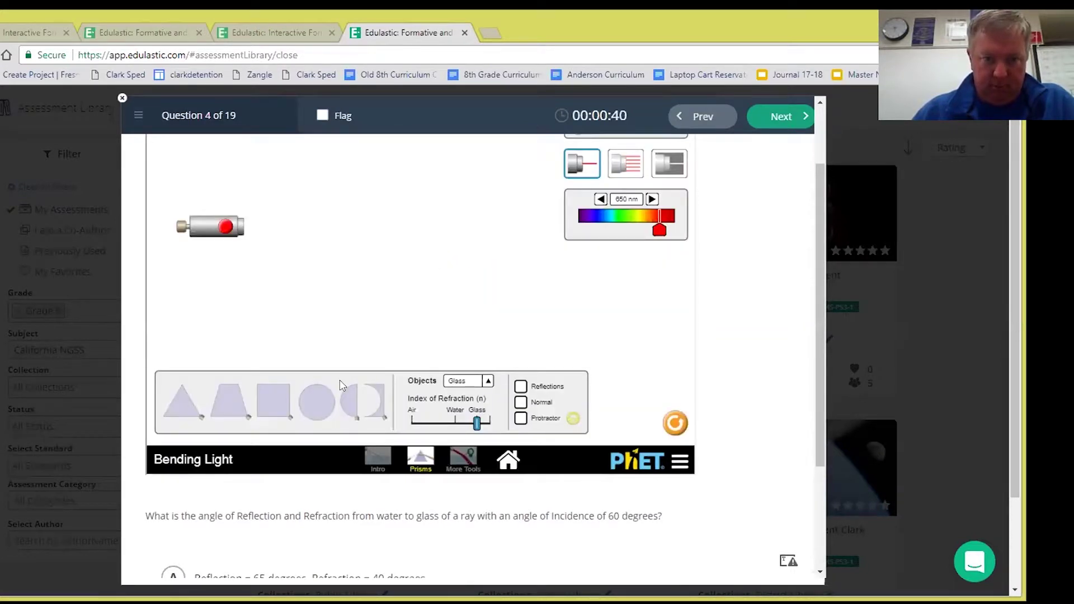
{"action": "left_click_drag", "start_coordinate": [328, 407], "coordinate": [358, 212]}
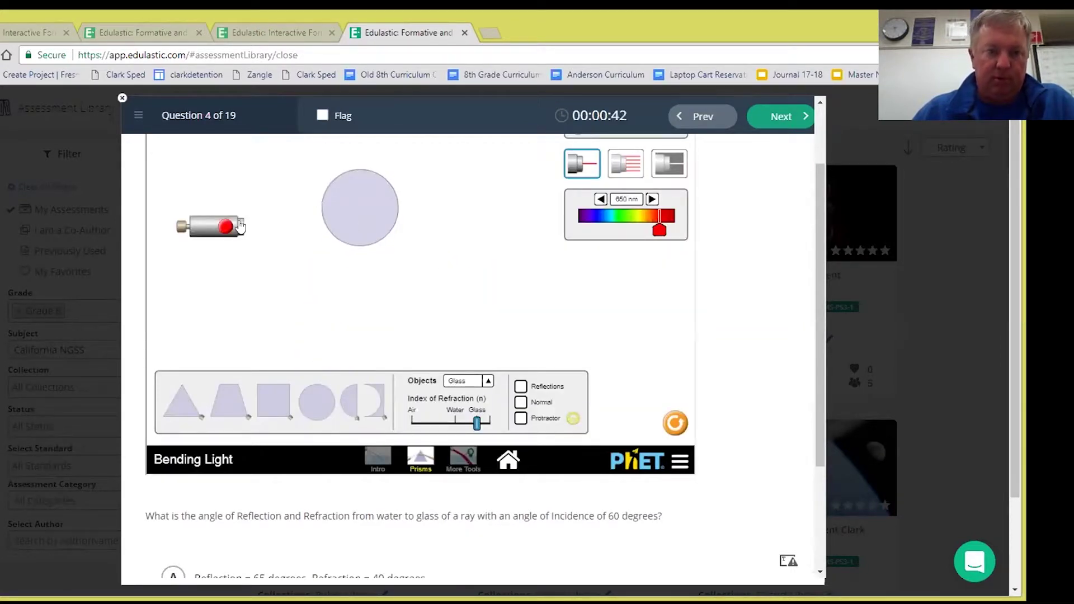
{"action": "left_click", "coordinate": [219, 230]}
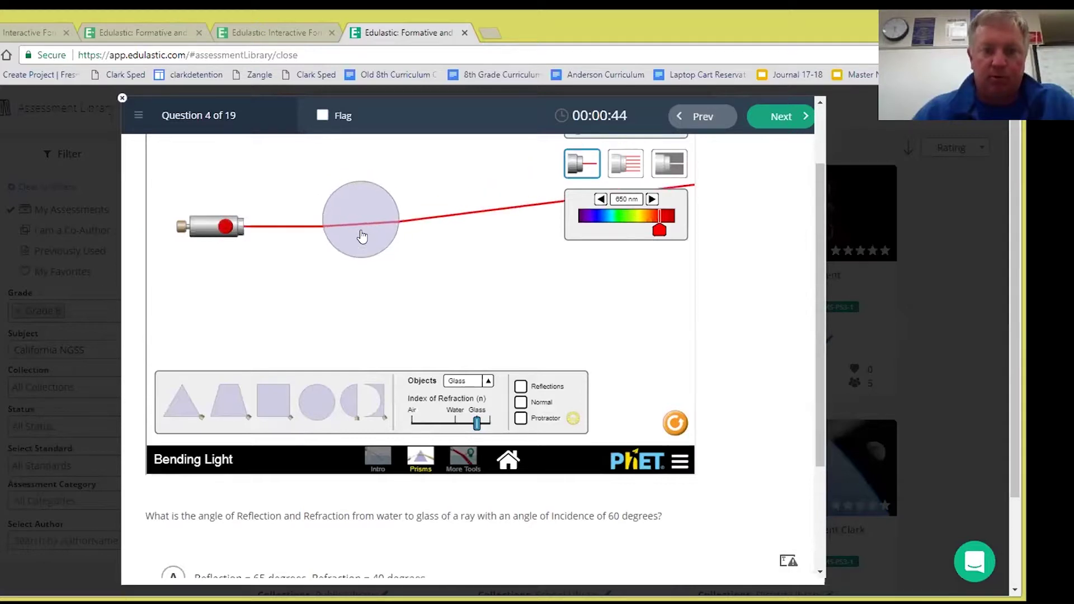
{"action": "left_click_drag", "start_coordinate": [362, 237], "coordinate": [349, 257]}
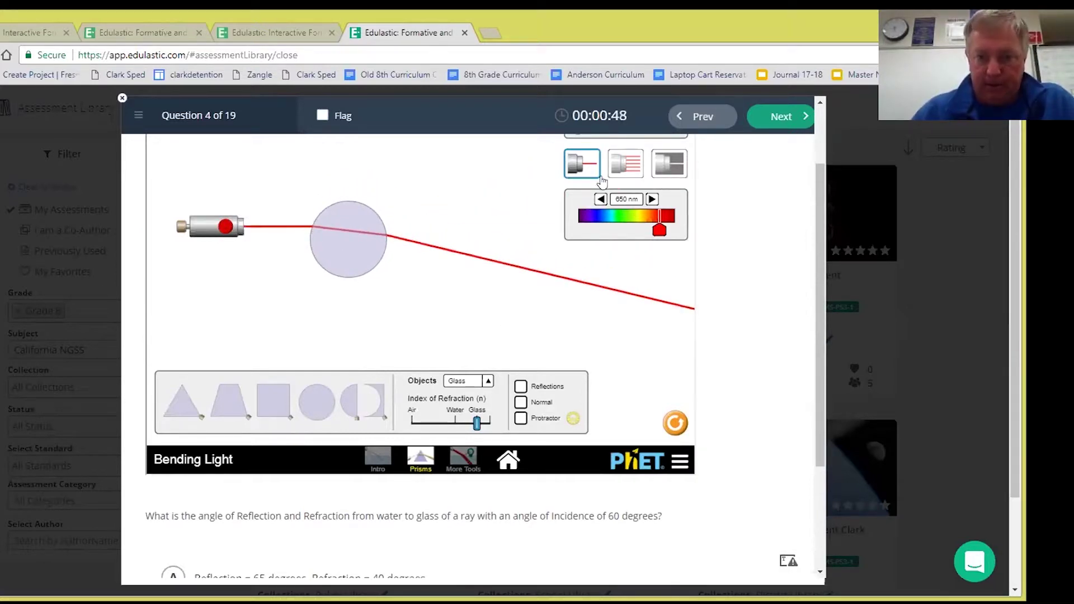
Step: Try parallel rays and white beam laser modes, ending on parallel red rays, and close the preview
{"action": "left_click", "coordinate": [621, 164]}
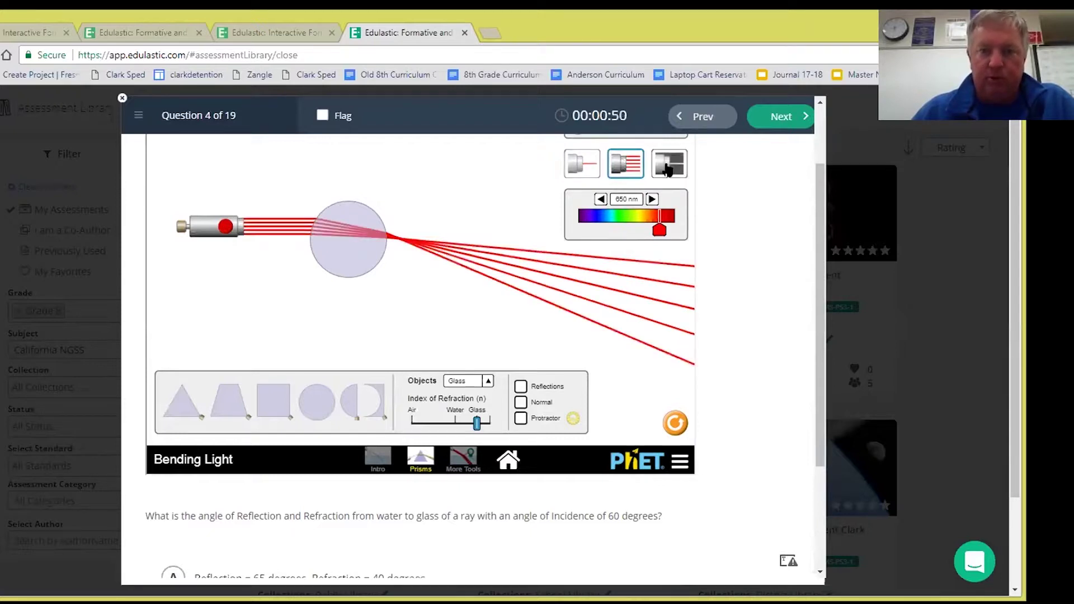
{"action": "left_click", "coordinate": [666, 165]}
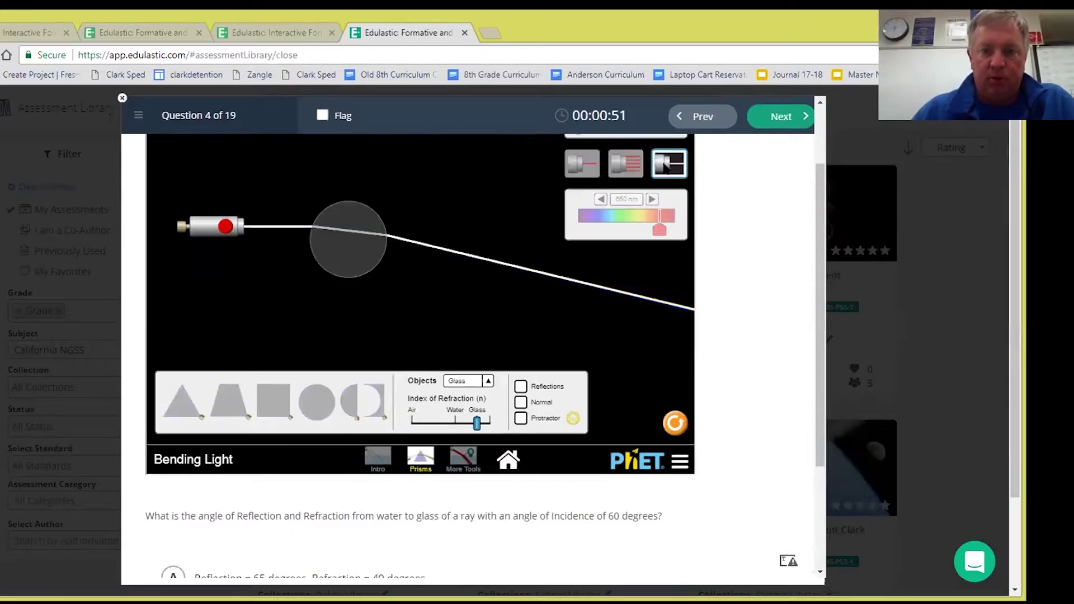
{"action": "left_click", "coordinate": [628, 167]}
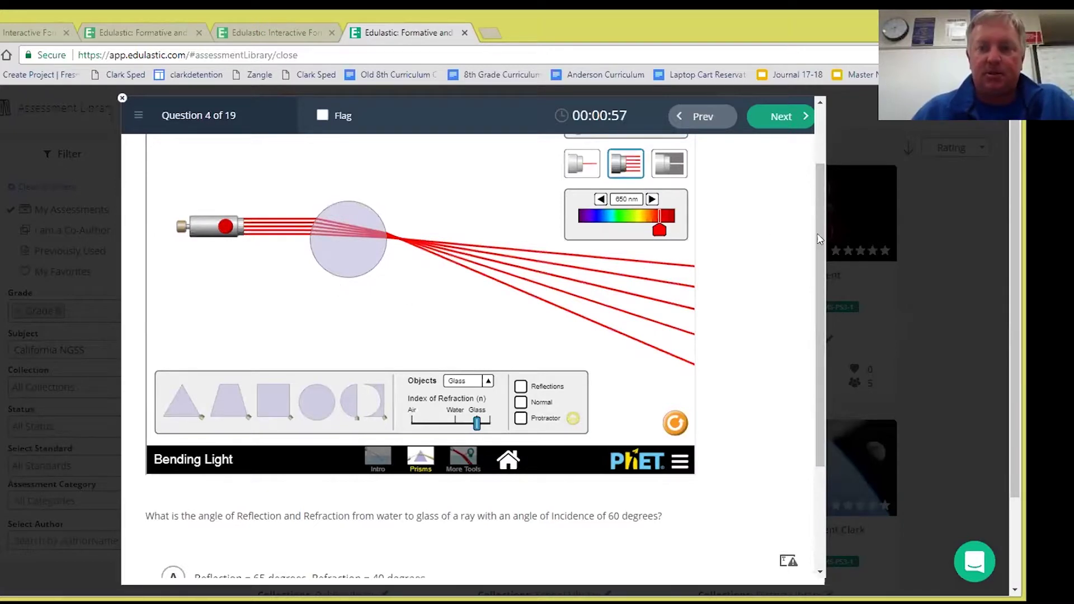
{"action": "mouse_move", "coordinate": [818, 238]}
{"action": "left_mouse_down"}
{"action": "mouse_move", "coordinate": [816, 177]}
{"action": "mouse_move", "coordinate": [821, 348]}
{"action": "left_mouse_up"}
{"action": "left_click_drag", "start_coordinate": [827, 308], "coordinate": [813, 344]}
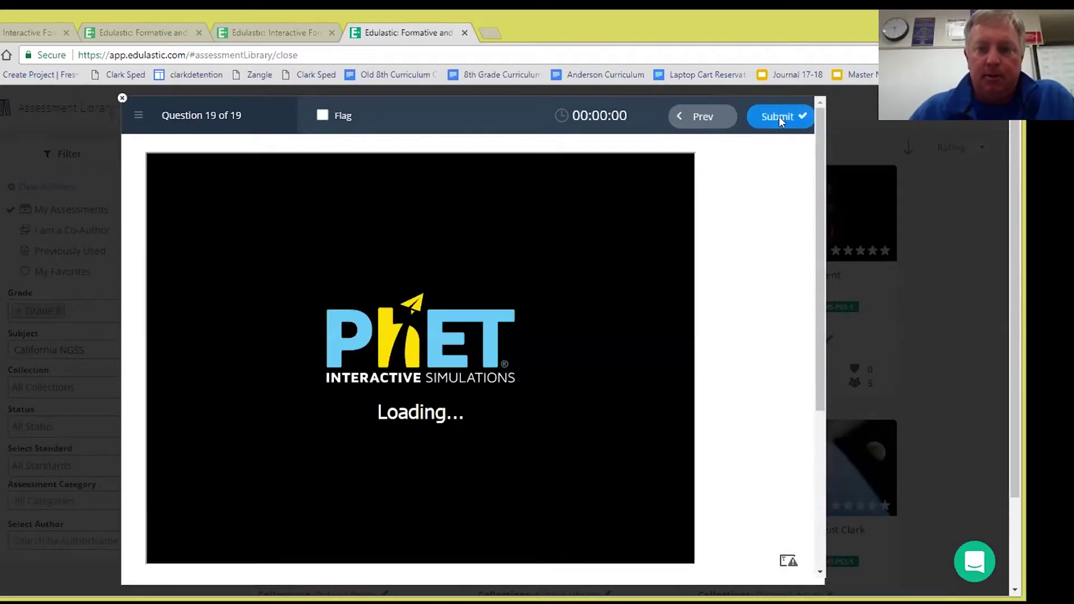
{"action": "left_click", "coordinate": [122, 99]}
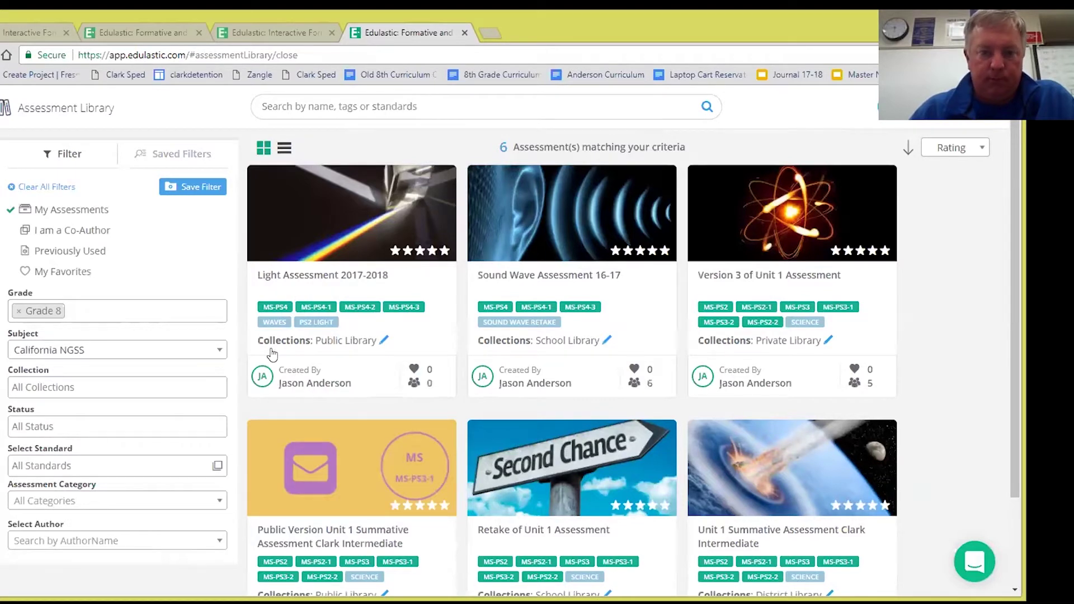
Step: Open the Public Version Unit 1 Summative Assessment and confirm moving it to draft for editing
{"action": "scroll", "coordinate": [302, 447], "scroll_direction": "down", "scroll_amount": 2}
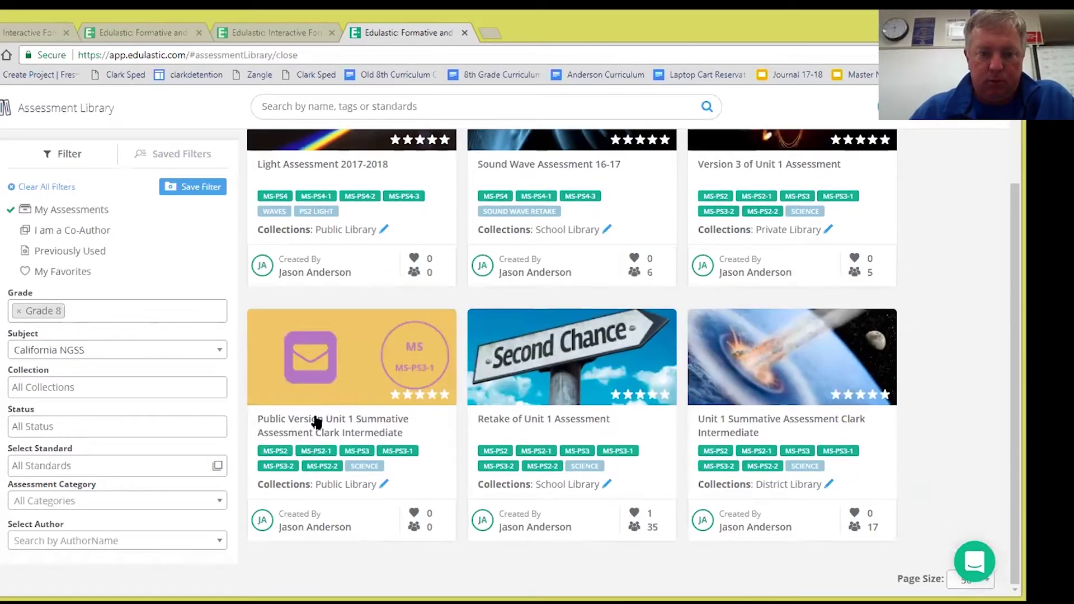
{"action": "mouse_move", "coordinate": [351, 357]}
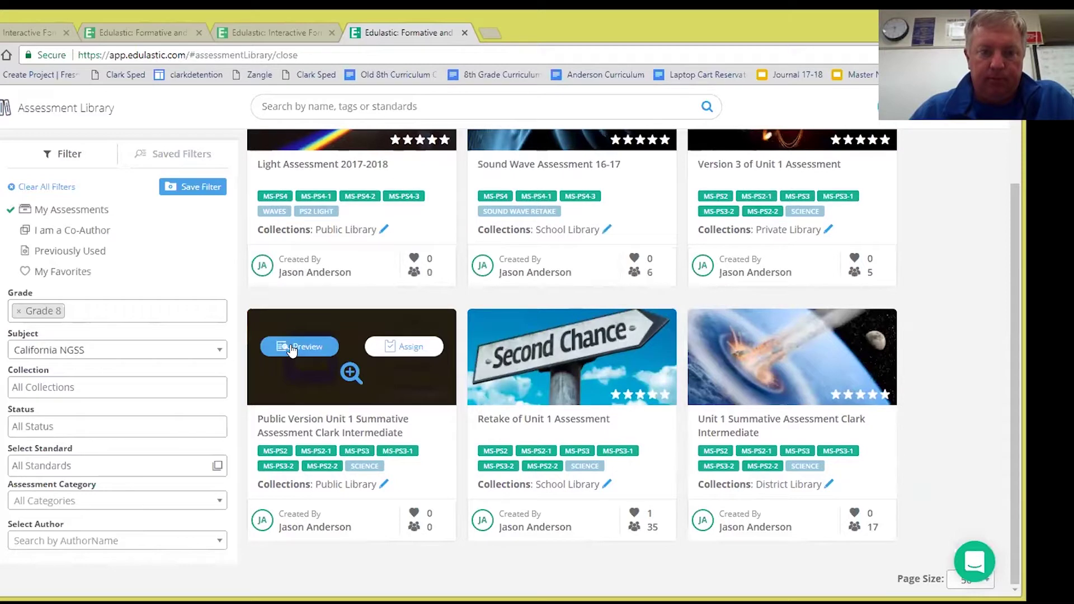
{"action": "left_click", "coordinate": [336, 427]}
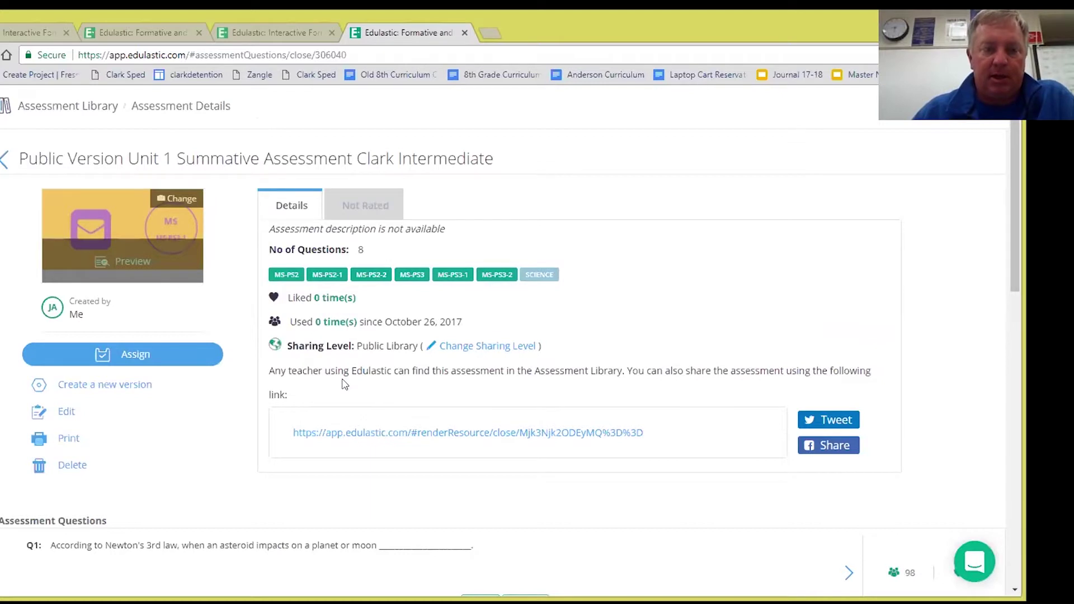
{"action": "scroll", "coordinate": [344, 384], "scroll_direction": "down", "scroll_amount": 1}
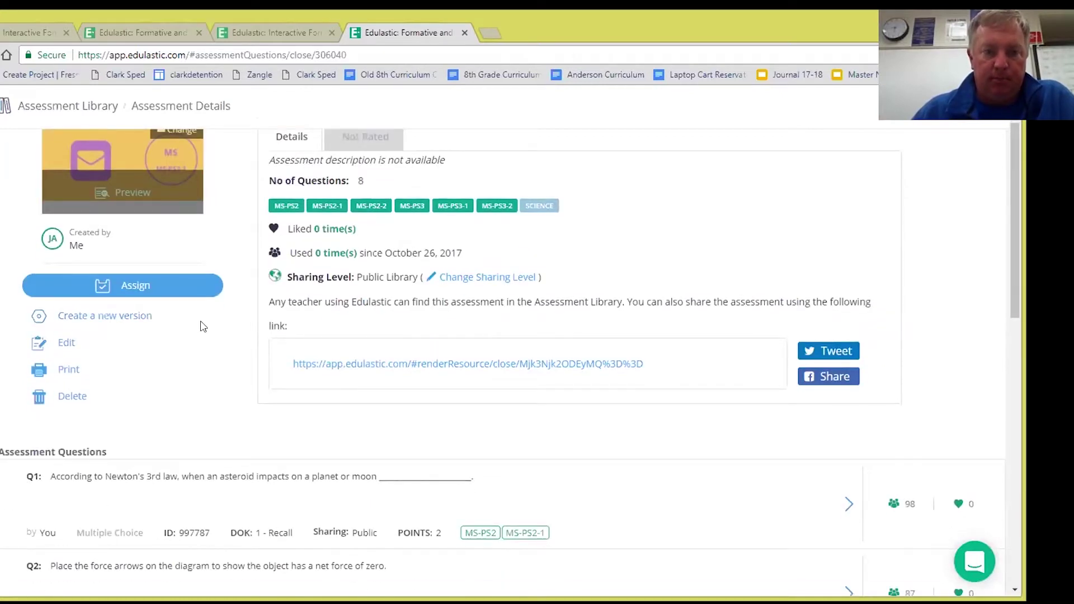
{"action": "left_click", "coordinate": [69, 343]}
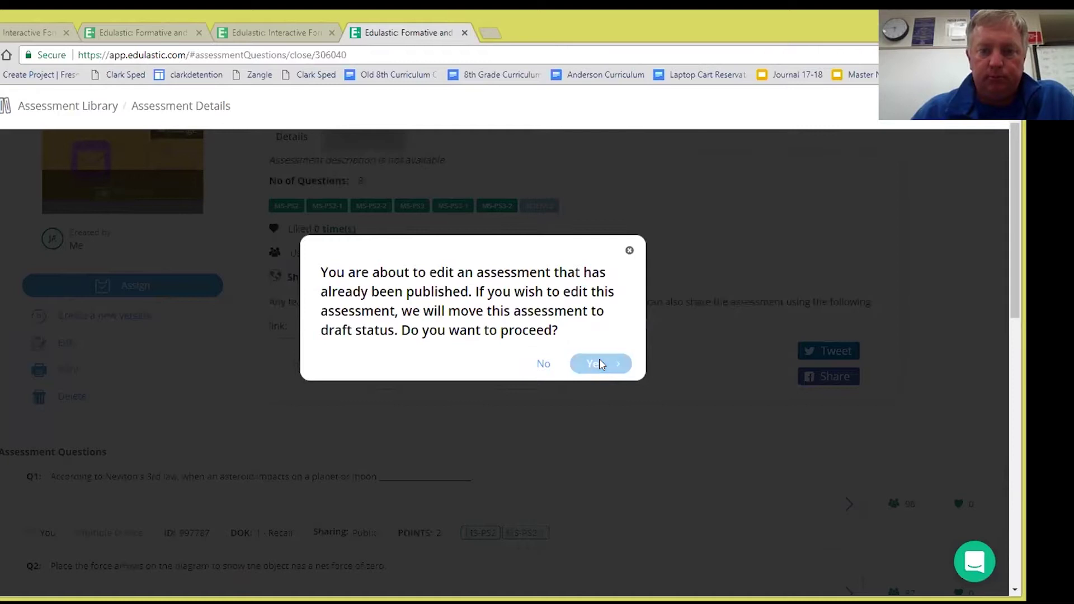
{"action": "left_click", "coordinate": [599, 363]}
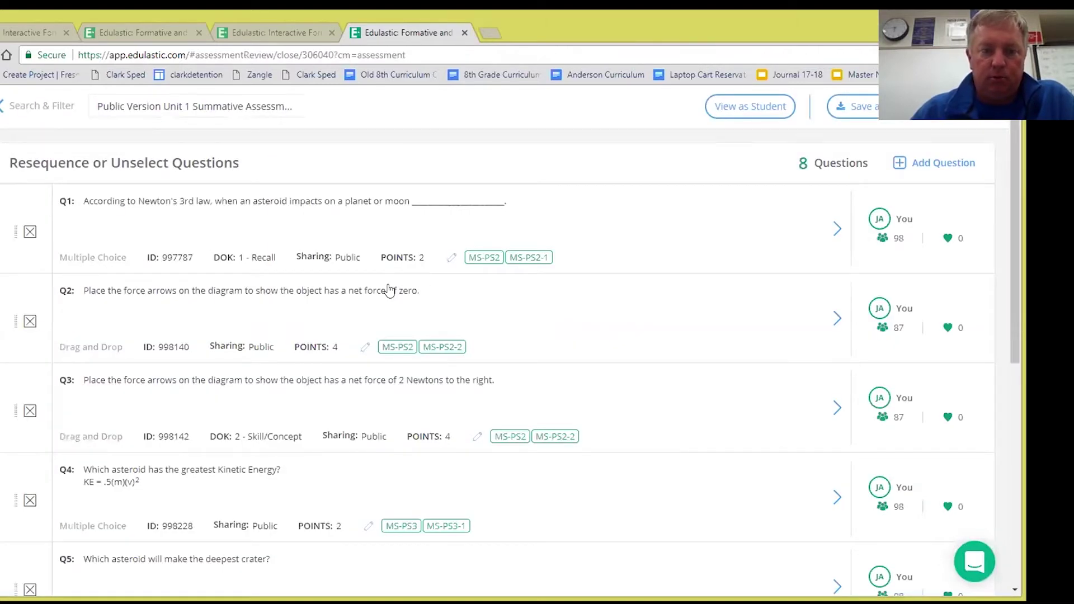
Step: Scroll through the Unit 1 assessment's eight questions
{"action": "scroll", "coordinate": [402, 274], "scroll_direction": "down", "scroll_amount": 4}
{"action": "scroll", "coordinate": [520, 268], "scroll_direction": "down", "scroll_amount": 4}
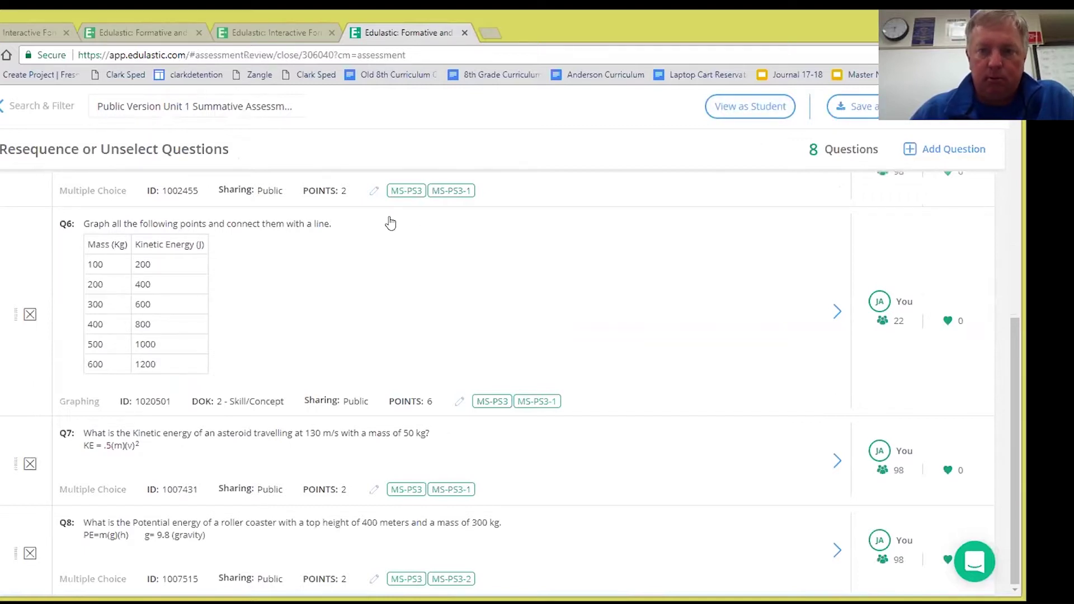
{"action": "scroll", "coordinate": [390, 223], "scroll_direction": "up", "scroll_amount": 6}
{"action": "scroll", "coordinate": [391, 222], "scroll_direction": "up", "scroll_amount": 2}
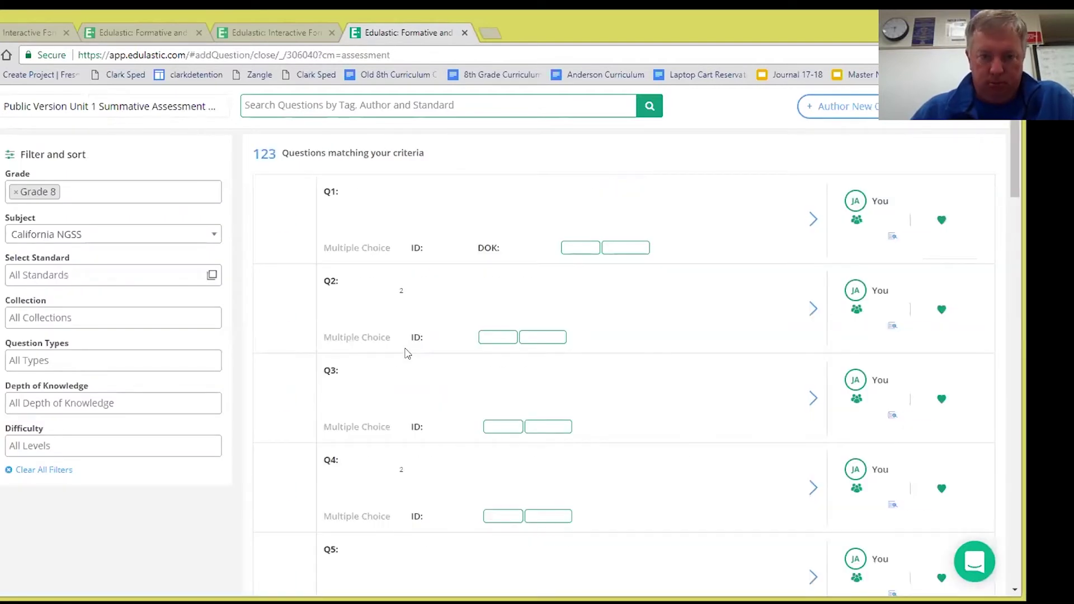
Step: Create a new Multiple Selection question and bring up the embed-code prompt for its text
{"action": "left_click", "coordinate": [839, 105]}
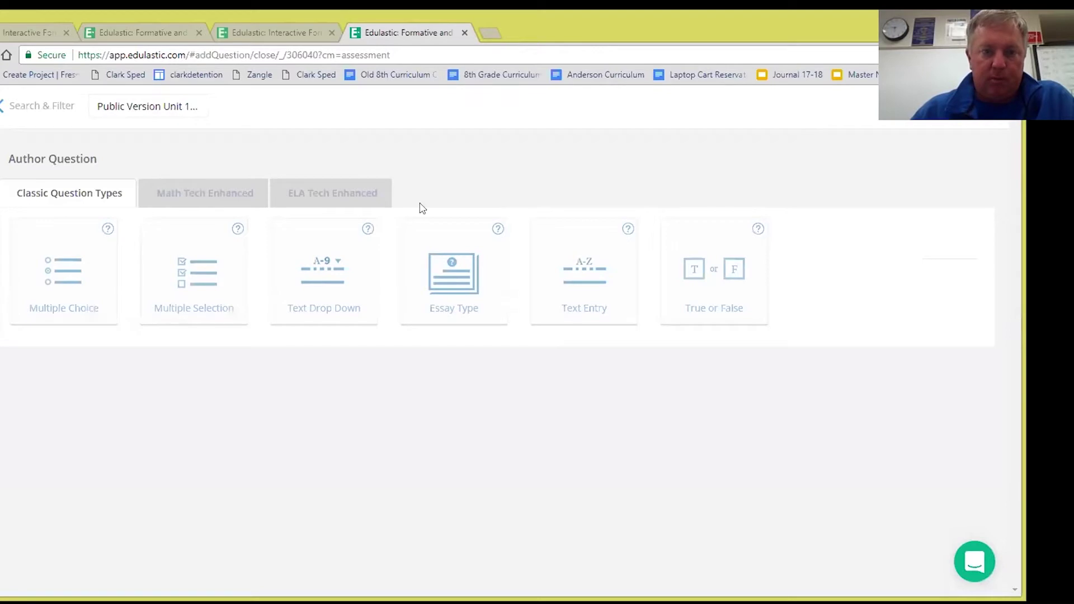
{"action": "left_click", "coordinate": [195, 270]}
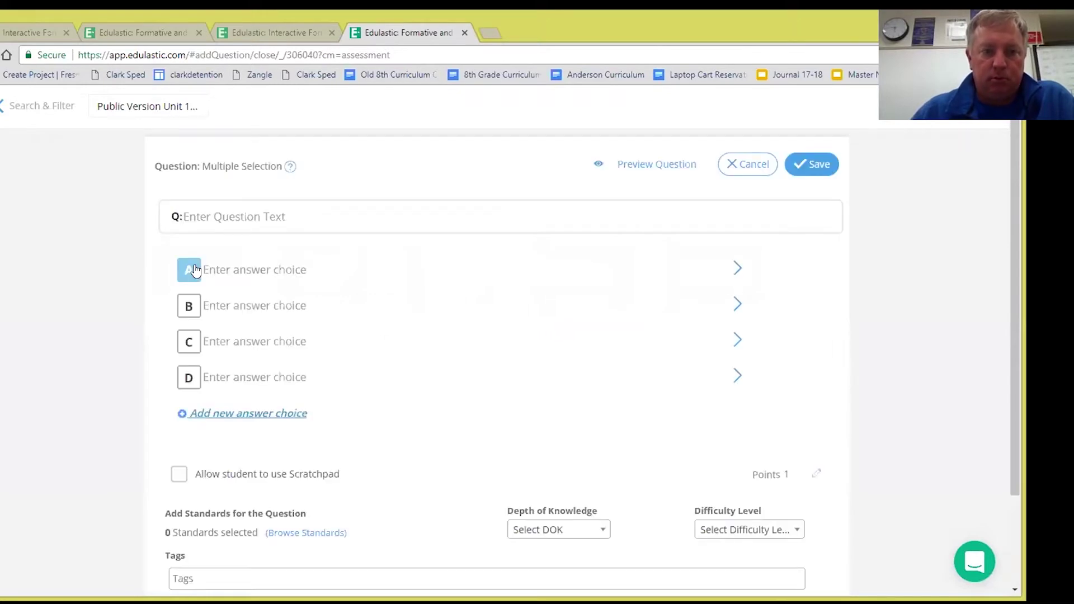
{"action": "left_click", "coordinate": [219, 214]}
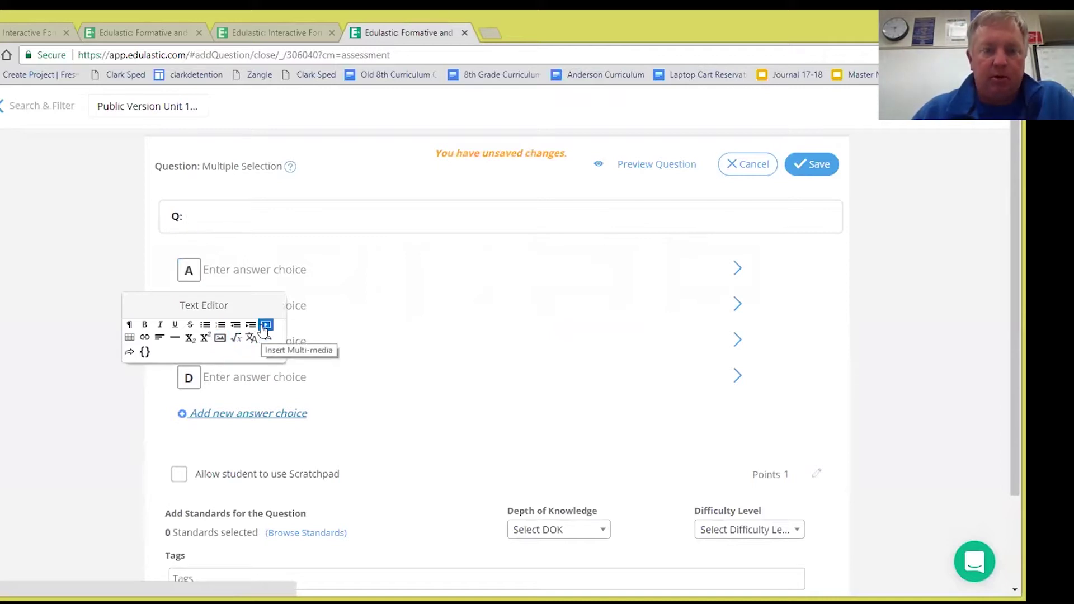
{"action": "left_click", "coordinate": [265, 326]}
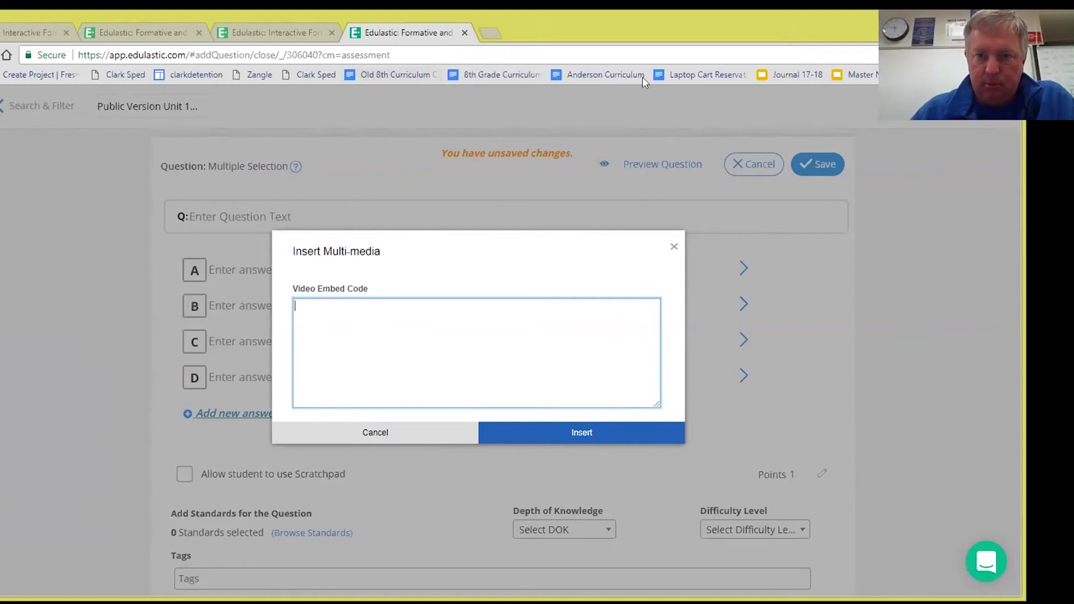
Step: In a new tab, find phet.colorado.edu and list its HTML5 simulations
{"action": "left_click", "coordinate": [489, 33]}
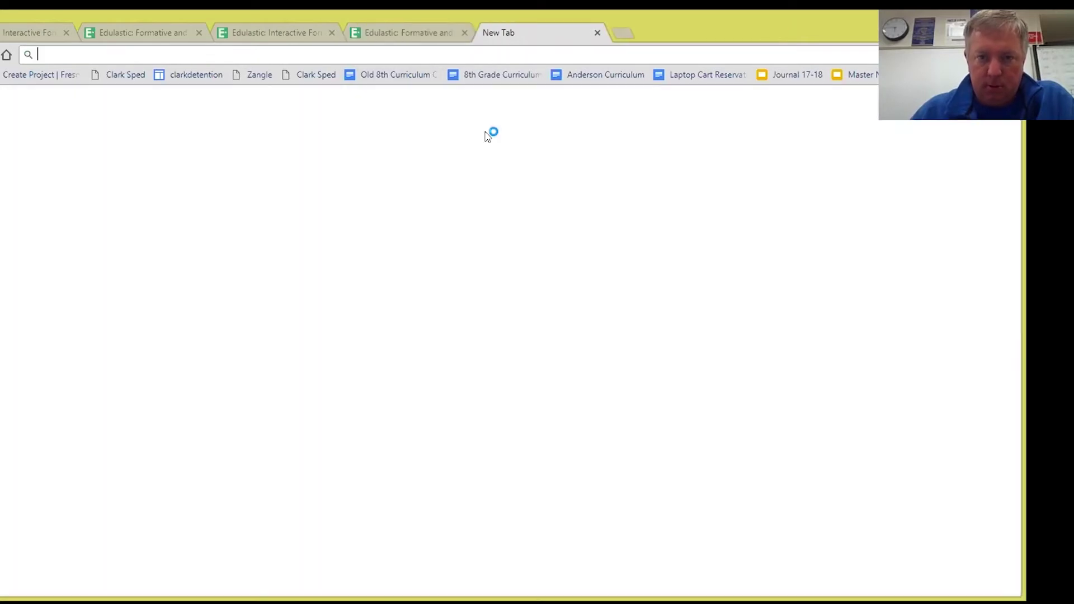
{"action": "type", "text": "phe"}
{"action": "left_click", "coordinate": [133, 82]}
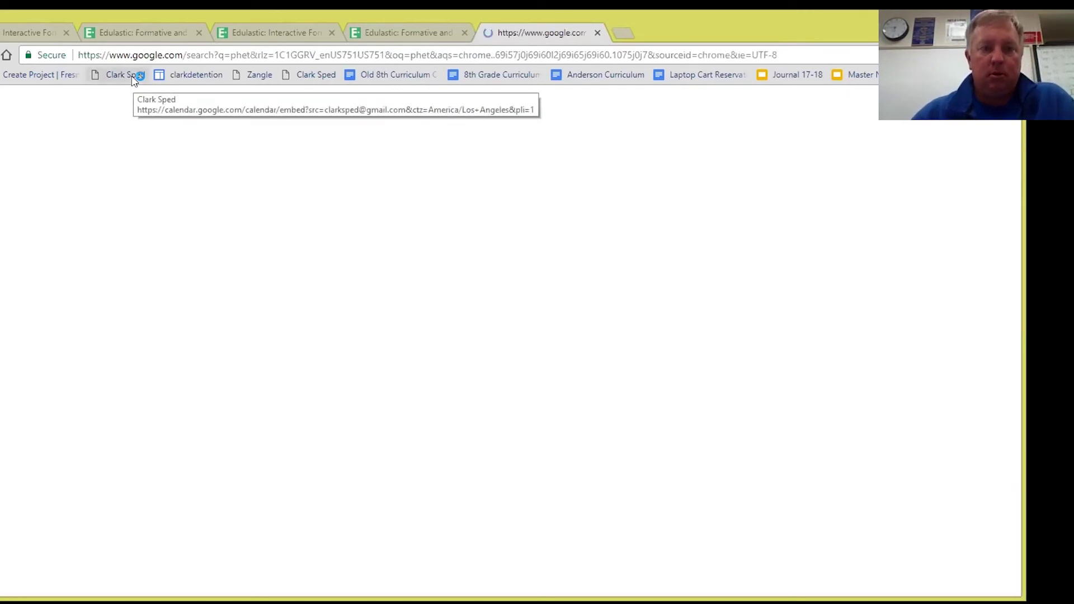
{"action": "left_click", "coordinate": [123, 214]}
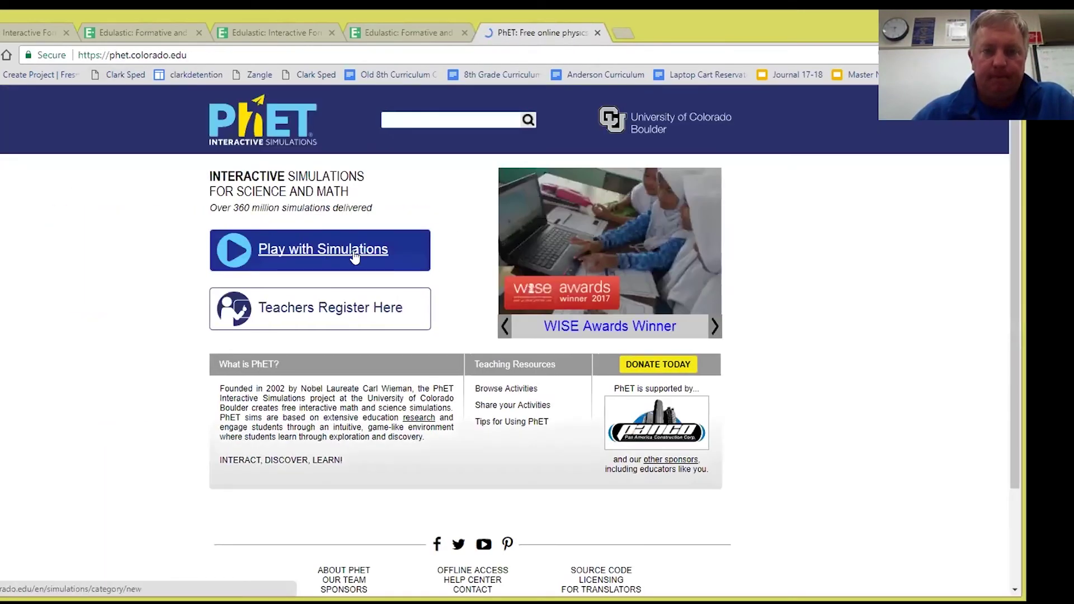
{"action": "left_click", "coordinate": [354, 256]}
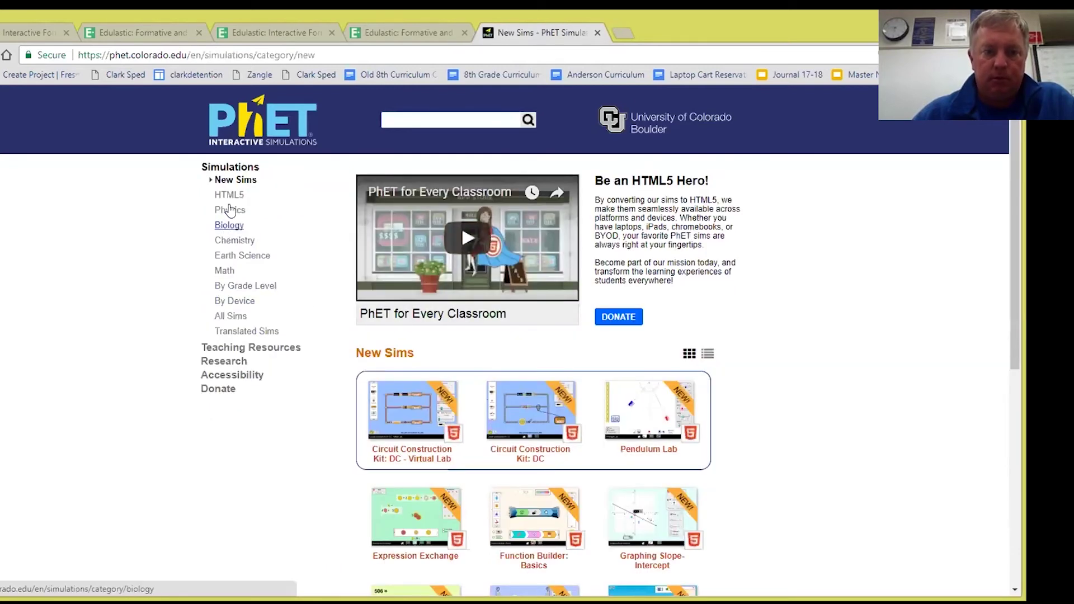
{"action": "left_click", "coordinate": [229, 200]}
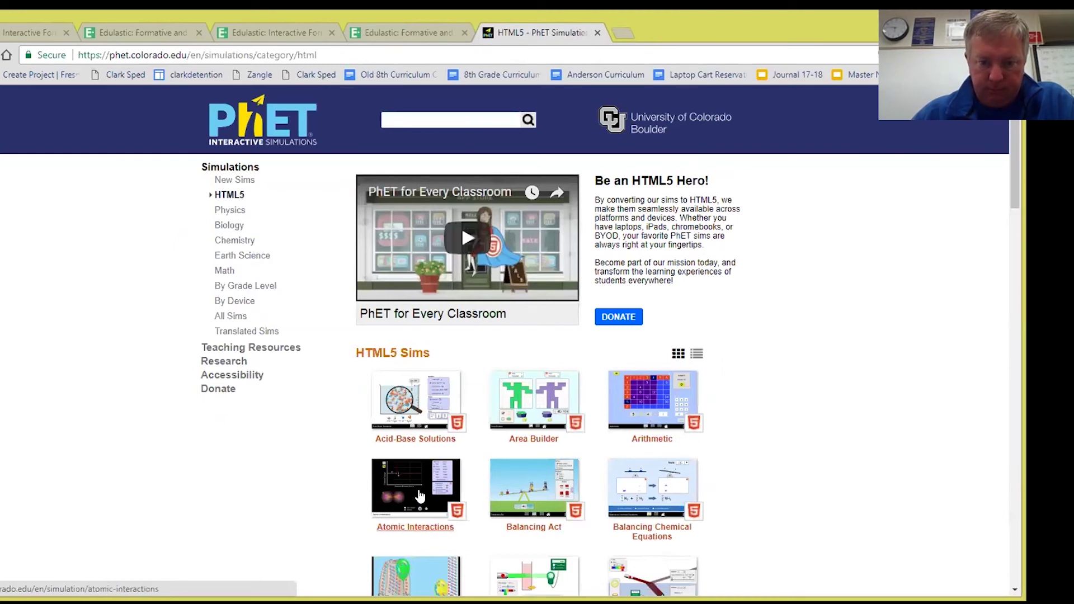
Step: Copy the Balancing Act simulation's iframe embed code and return to Edulastic
{"action": "left_click", "coordinate": [518, 487]}
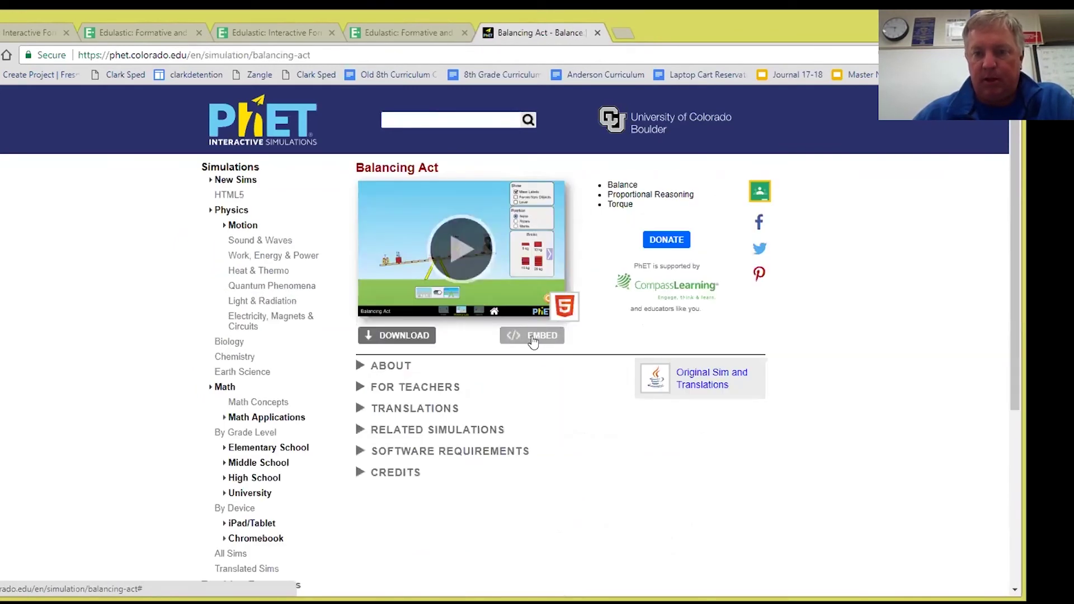
{"action": "left_click", "coordinate": [533, 337]}
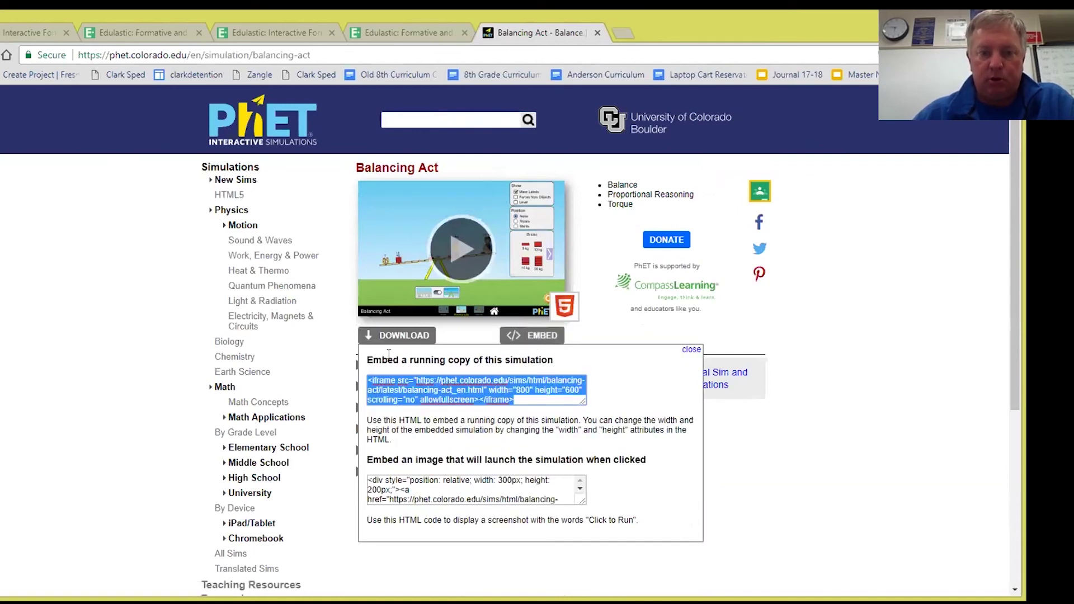
{"action": "right_click", "coordinate": [461, 394]}
{"action": "left_click", "coordinate": [491, 419]}
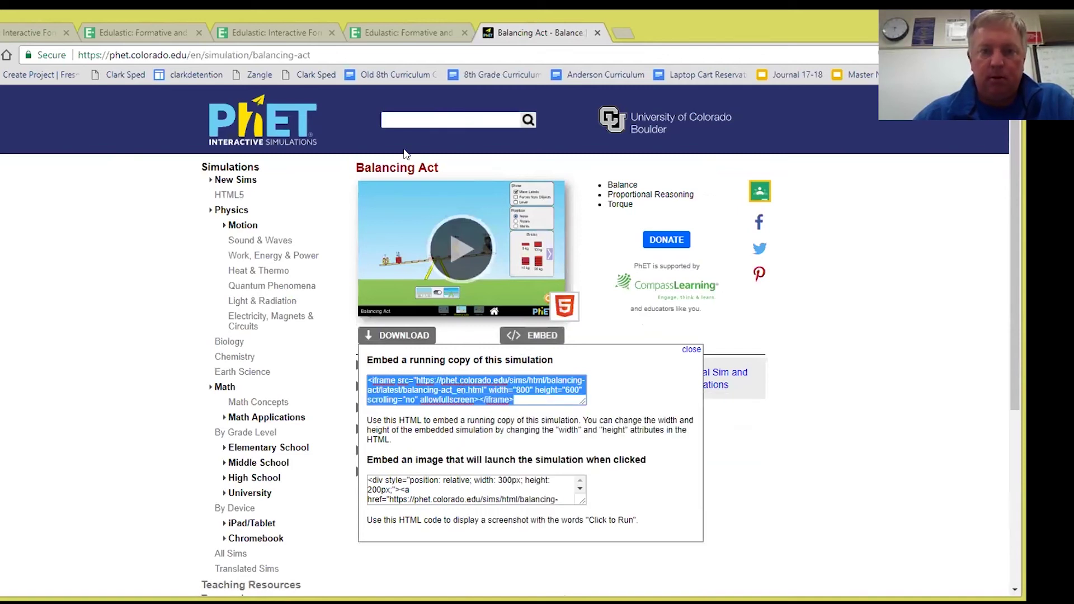
{"action": "left_click", "coordinate": [378, 38]}
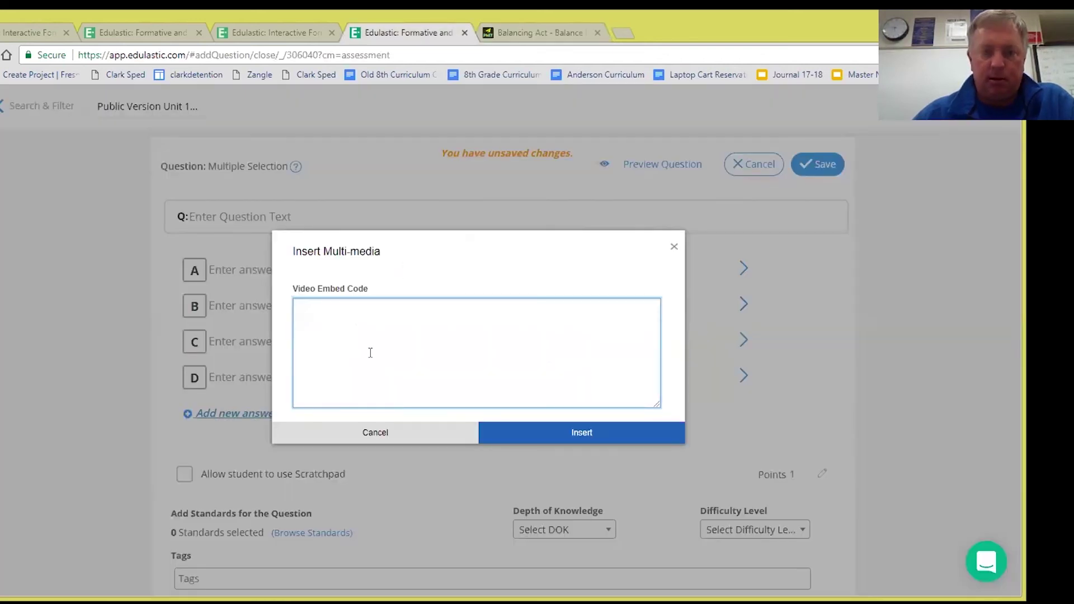
Step: Paste the Balancing Act iframe code into Video Embed Code and insert it
{"action": "right_click", "coordinate": [312, 306]}
{"action": "left_click", "coordinate": [351, 391]}
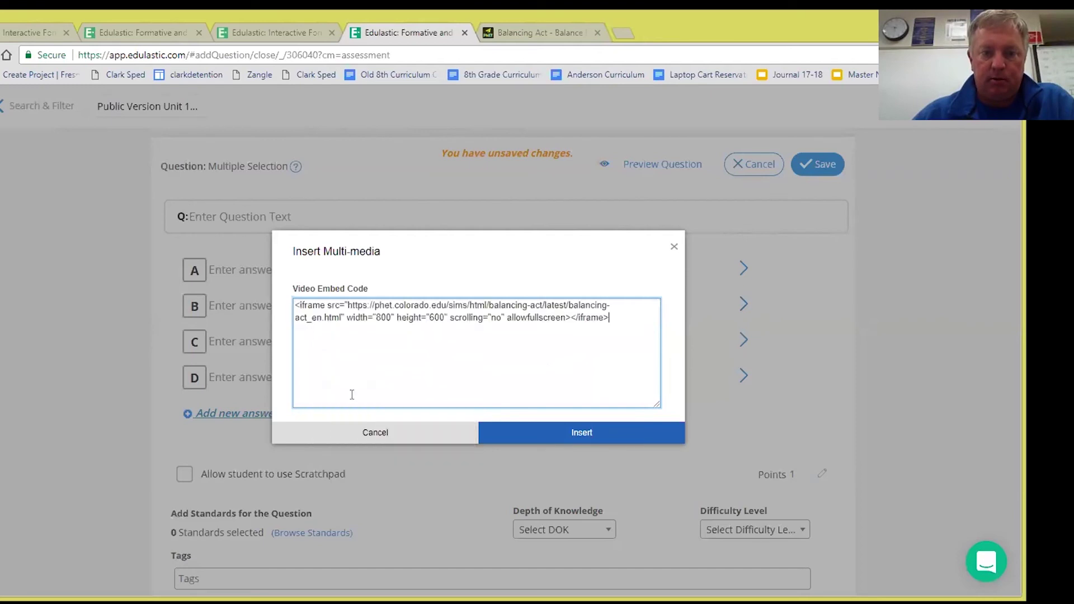
{"action": "left_click", "coordinate": [530, 438]}
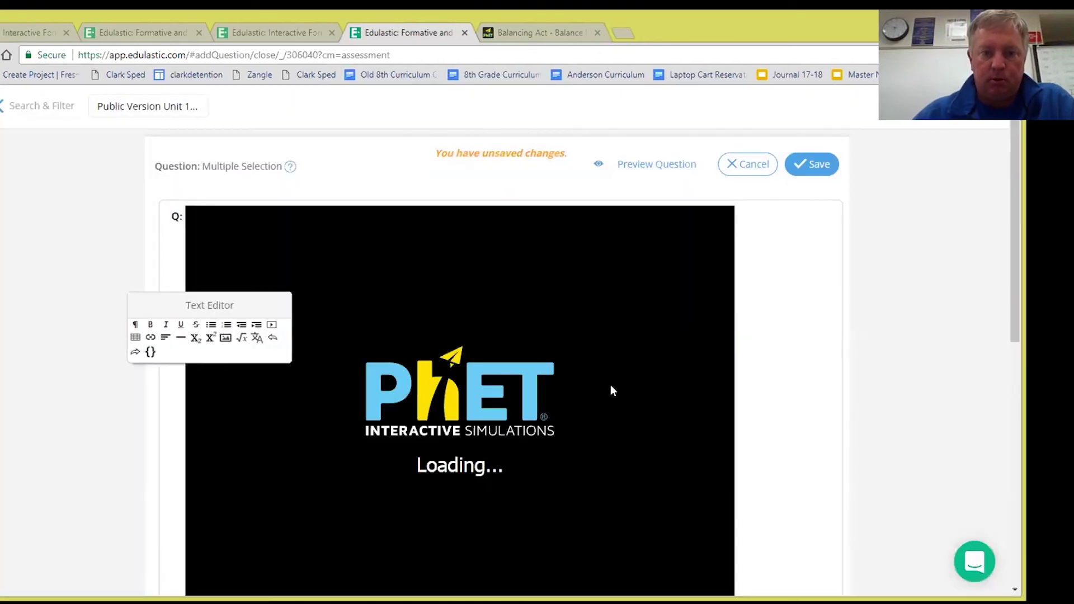